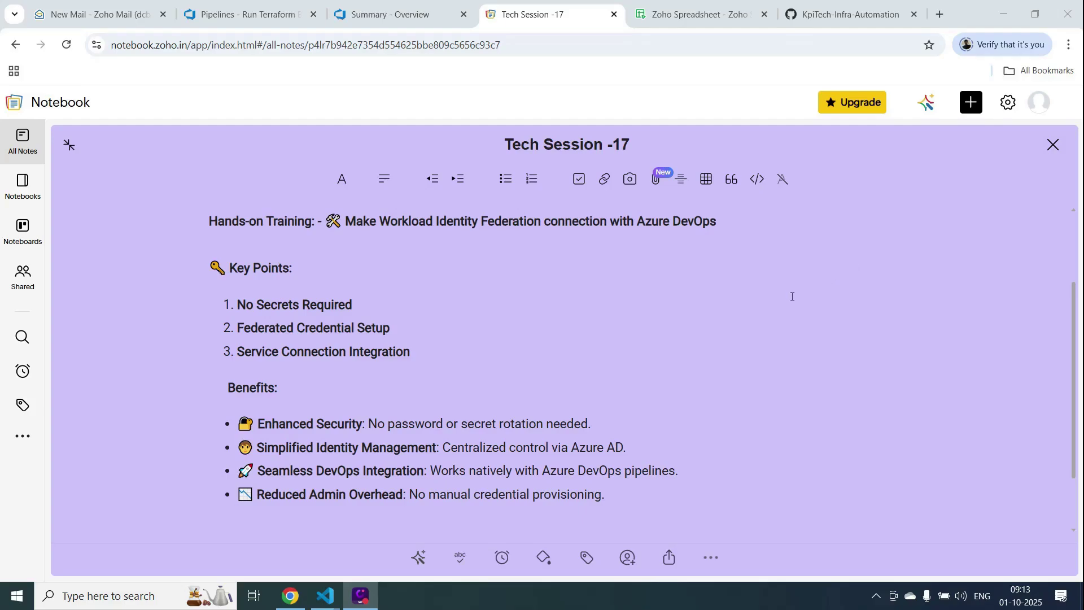
# Switch to Azure DevOps, run the KpiTech-Infra-Automation pipeline on the master branch, and open the new run's job log.
pyautogui.click(267, 15)
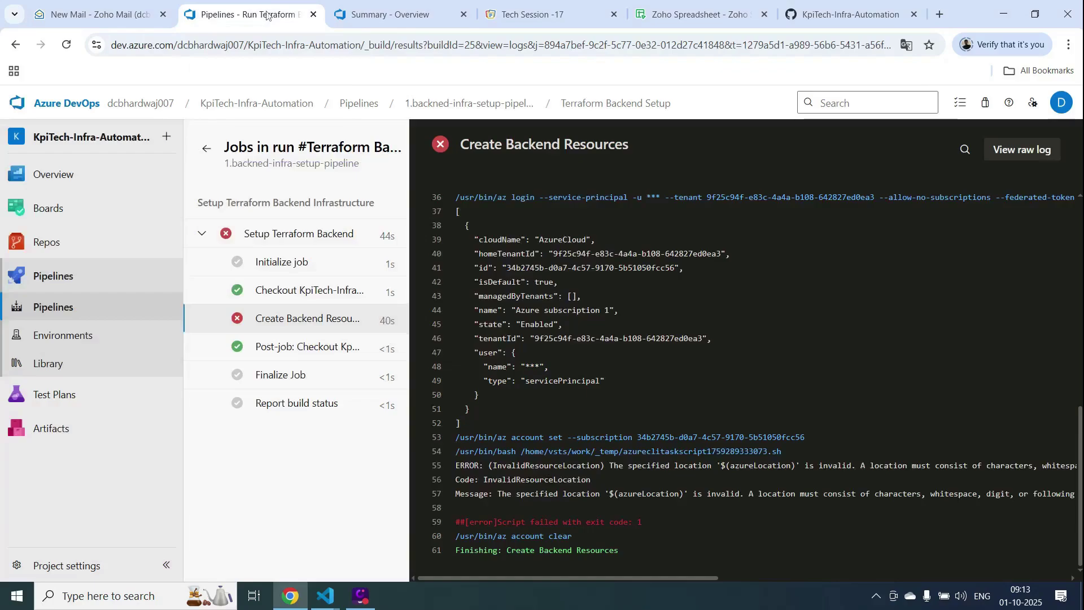
pyautogui.click(68, 249)
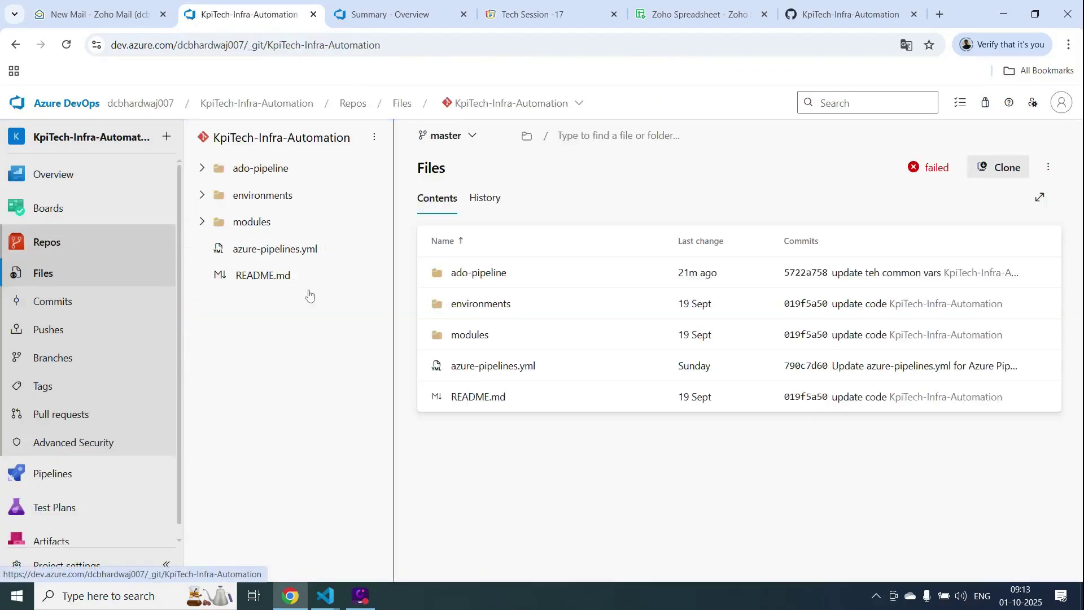
pyautogui.click(82, 474)
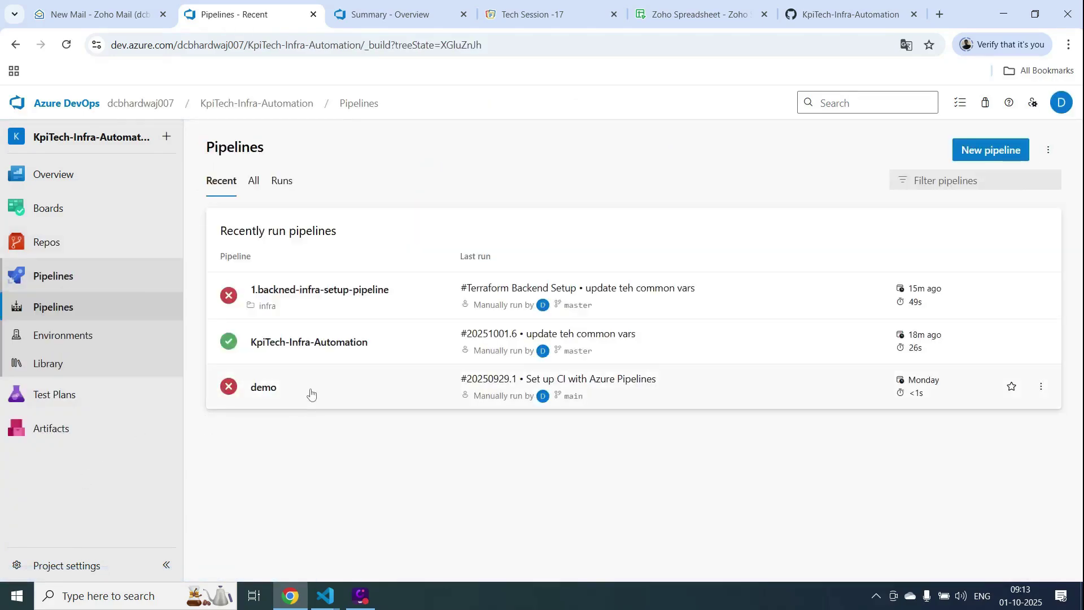
pyautogui.click(319, 349)
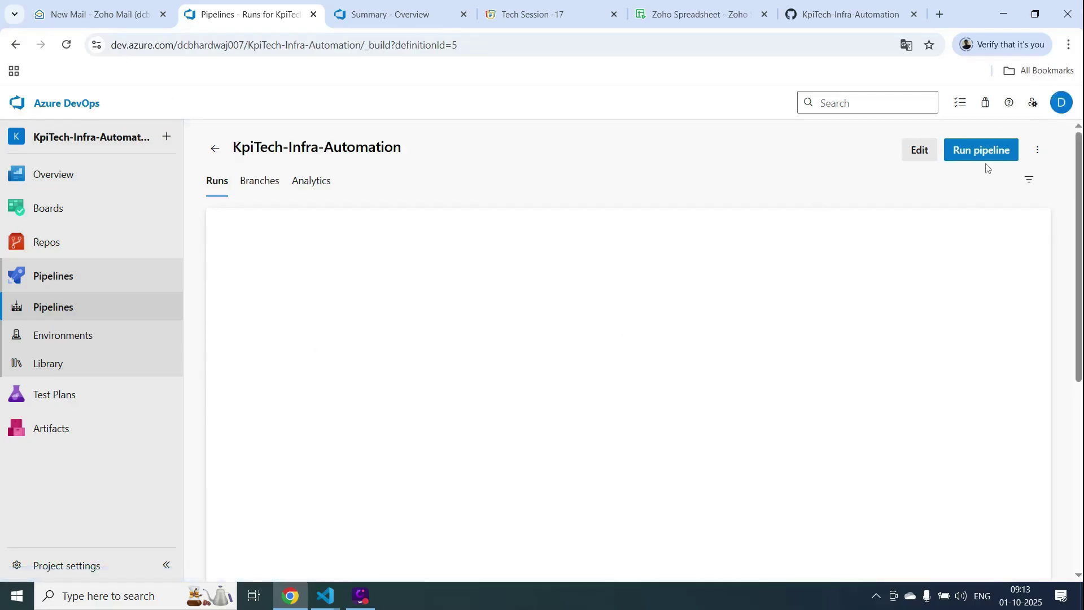
pyautogui.click(982, 157)
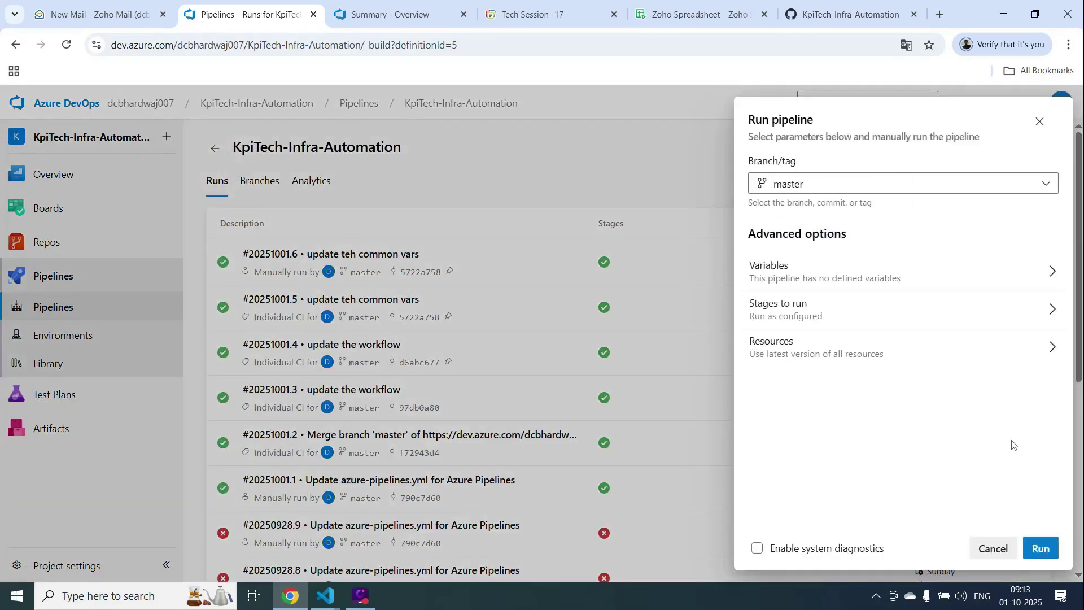
pyautogui.click(1040, 547)
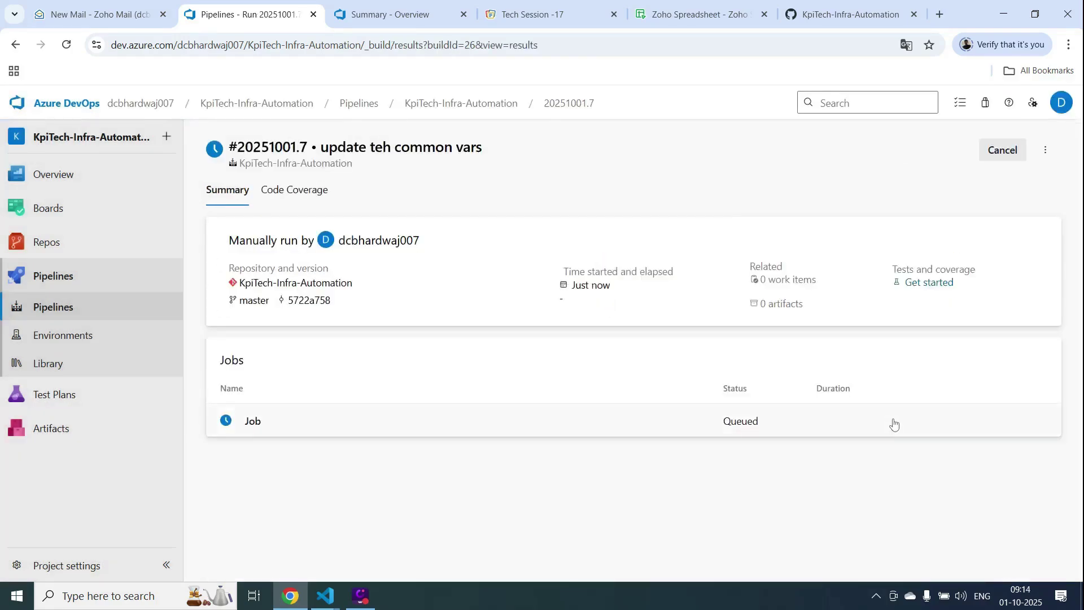
pyautogui.click(252, 429)
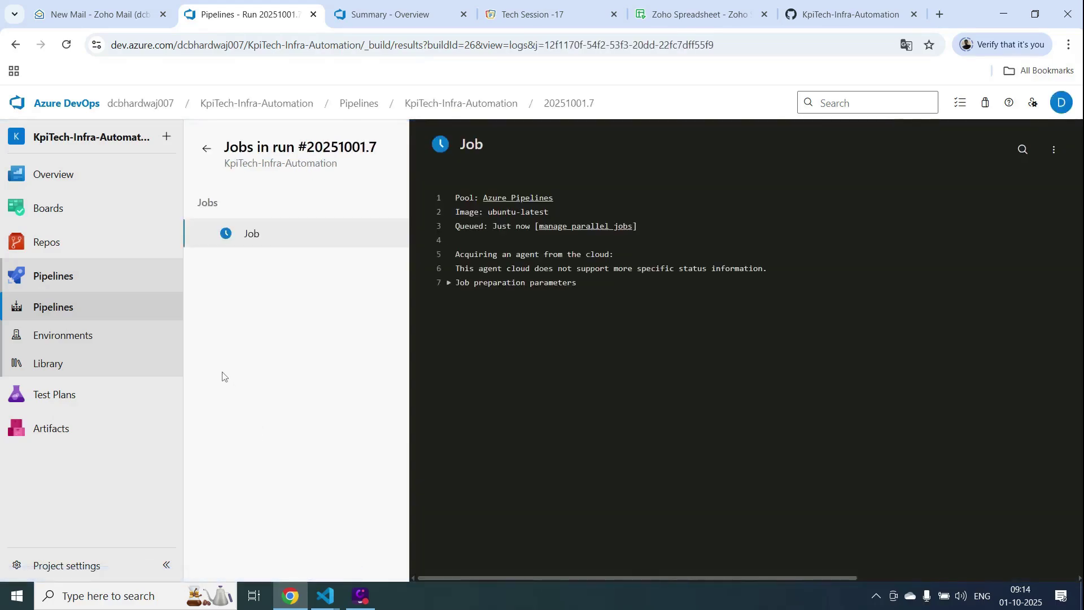
# Open the fedration-identity service connection in the project settings and review its name and workload identity federation details.
pyautogui.click(91, 565)
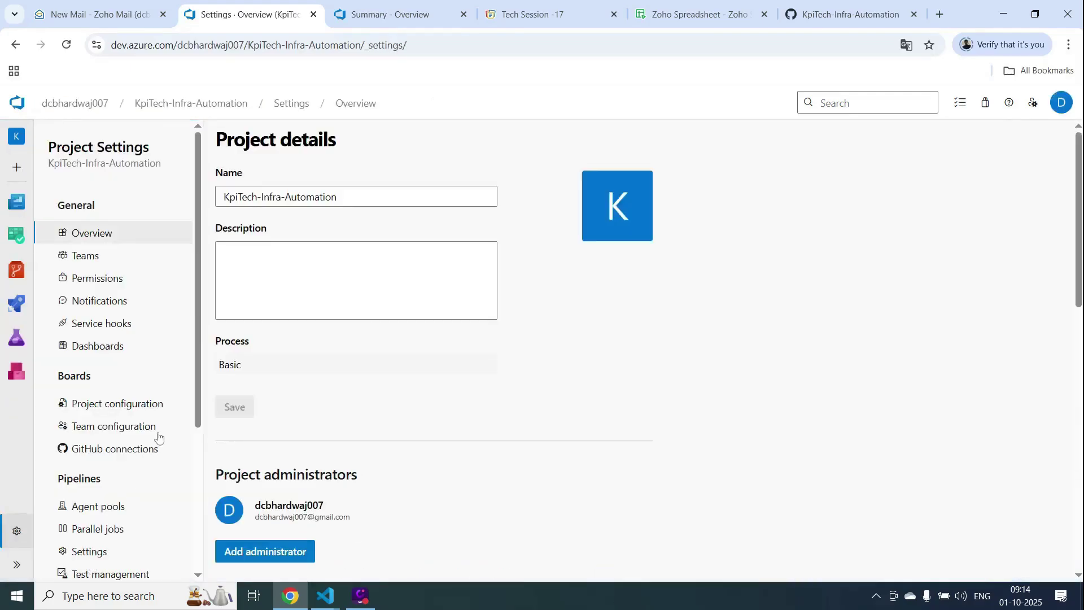
pyautogui.scroll(-2, 197, 383)
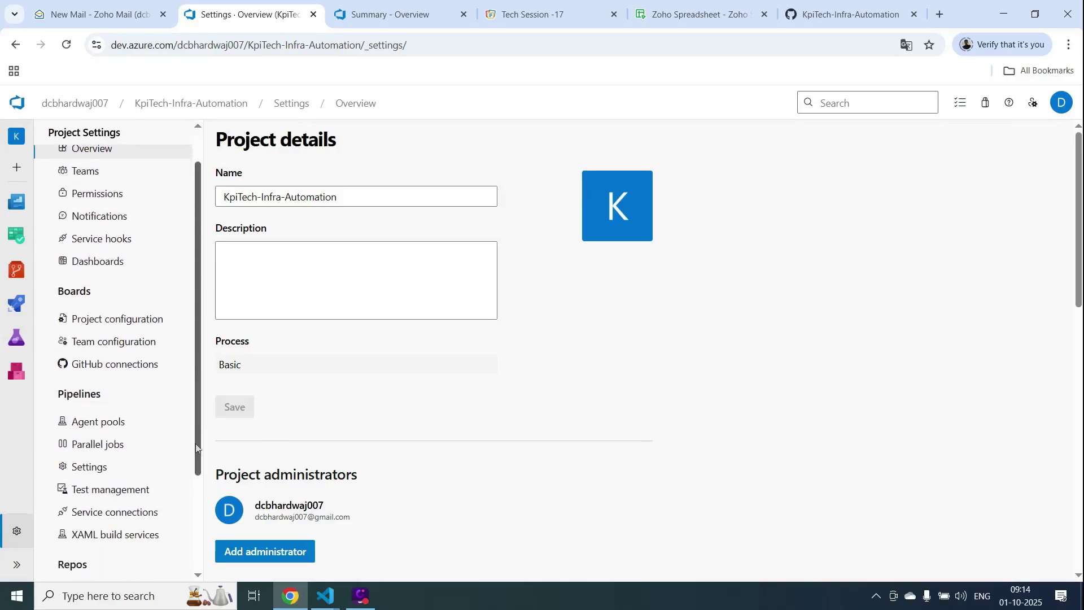
pyautogui.click(142, 481)
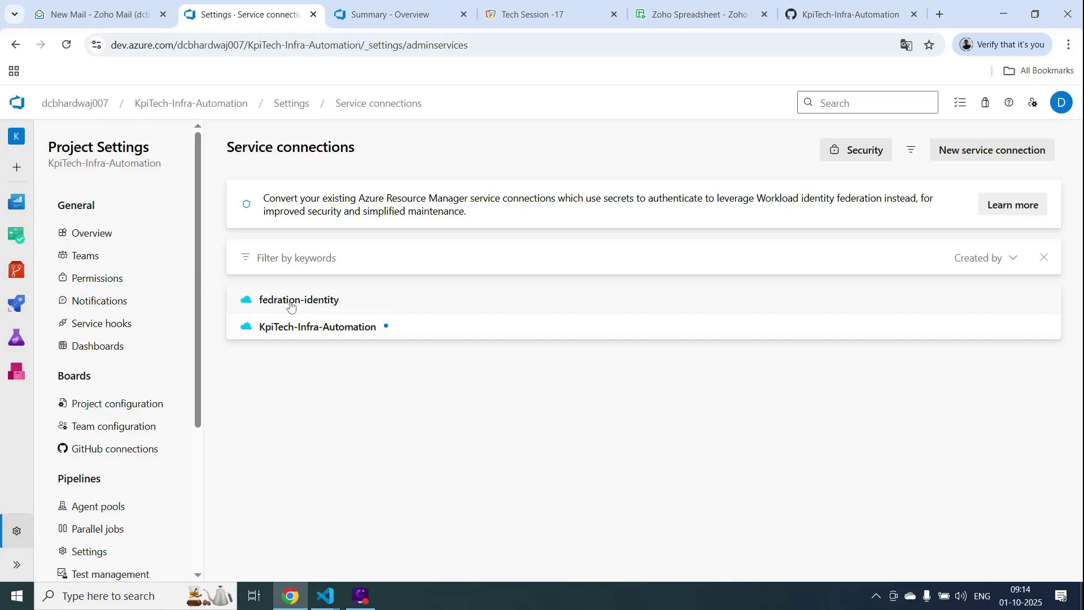
pyautogui.click(322, 305)
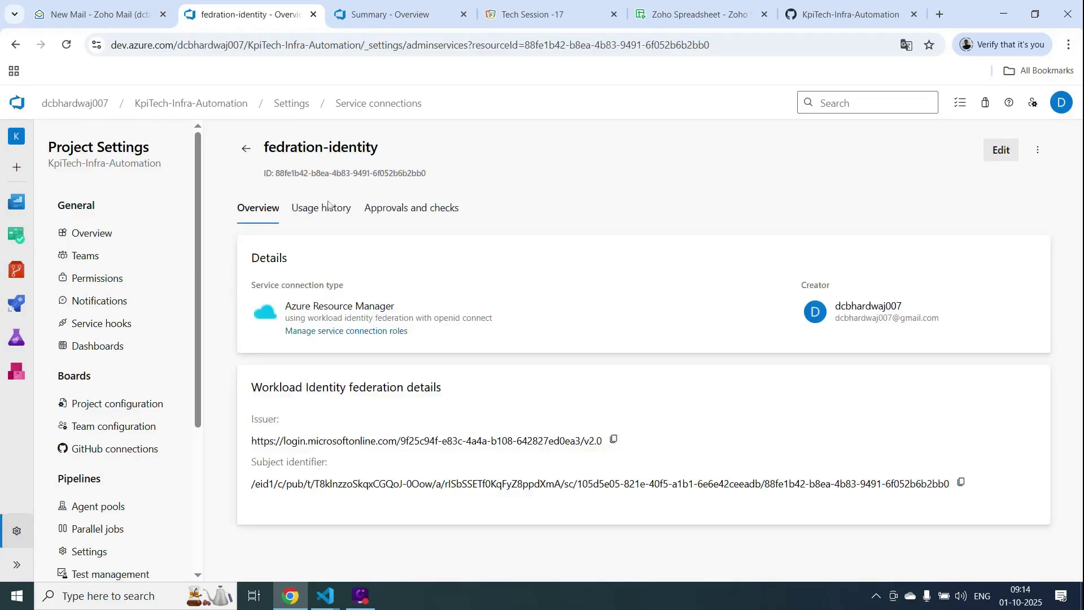
pyautogui.moveTo(380, 152); pyautogui.dragTo(265, 145)
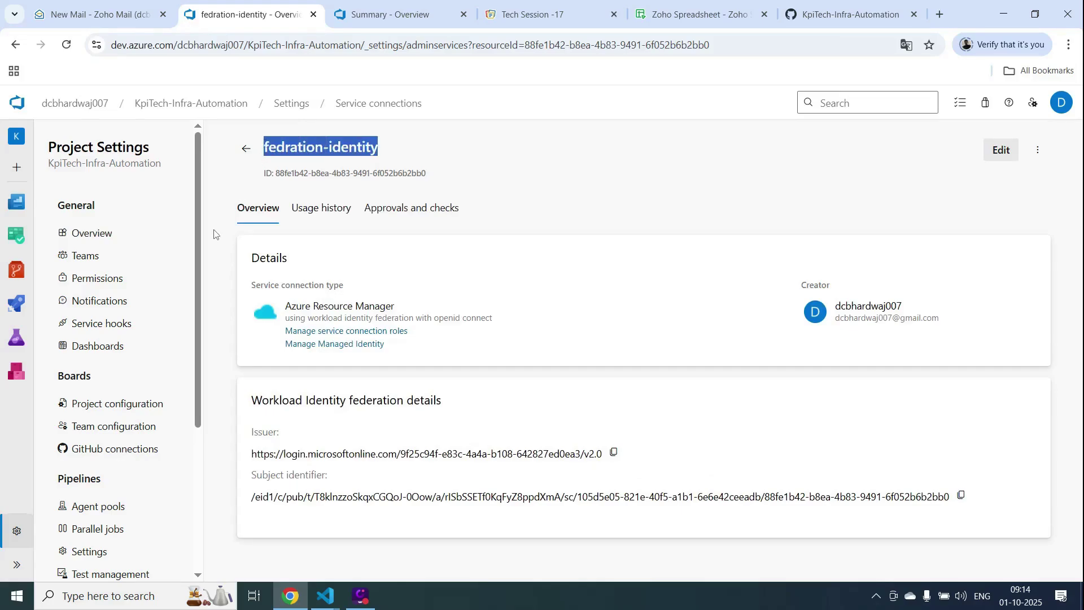
pyautogui.scroll(-1, 199, 272)
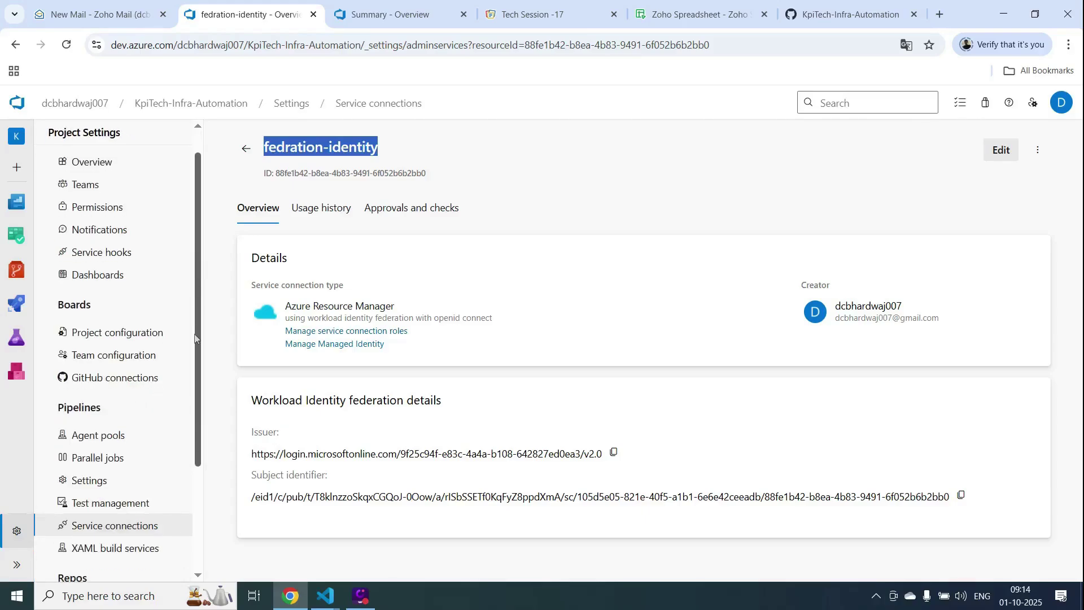
# Open the demo pipeline's YAML definition from the project's pipelines for viewing.
pyautogui.moveTo(20, 306)
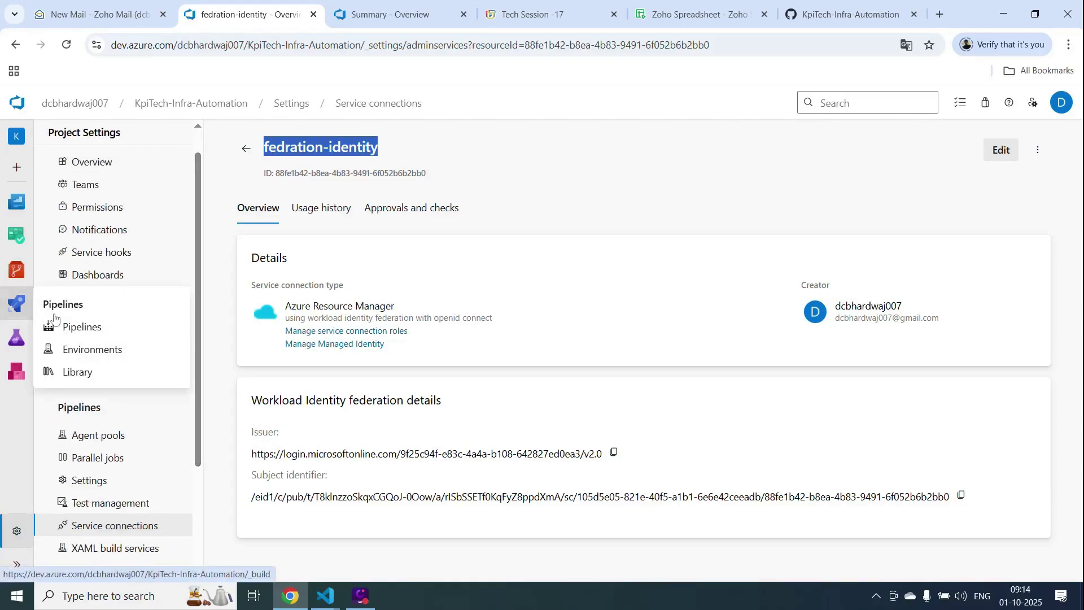
pyautogui.click(21, 311)
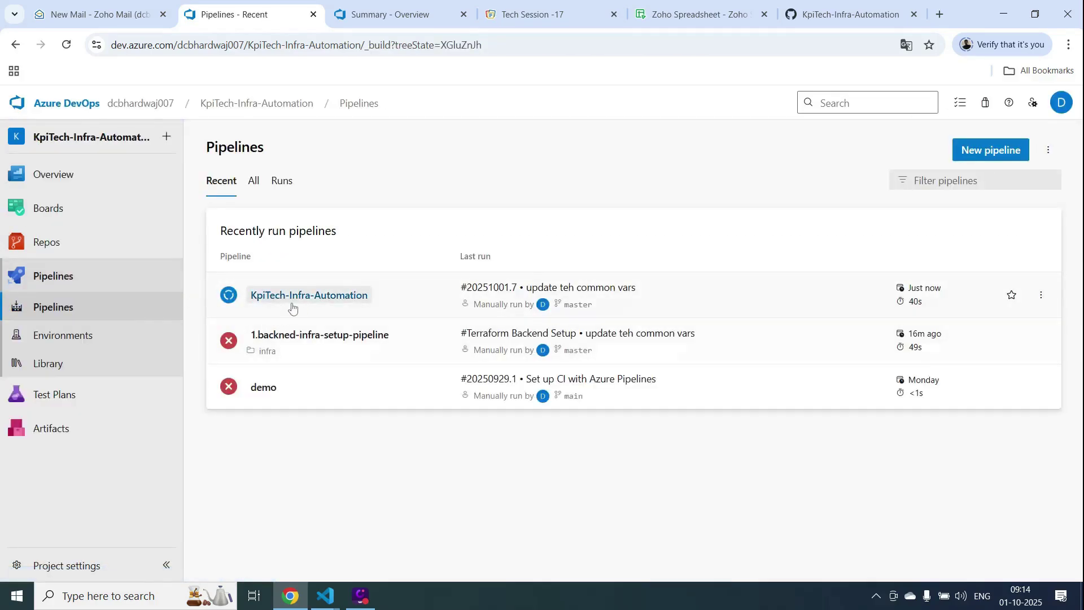
pyautogui.click(264, 389)
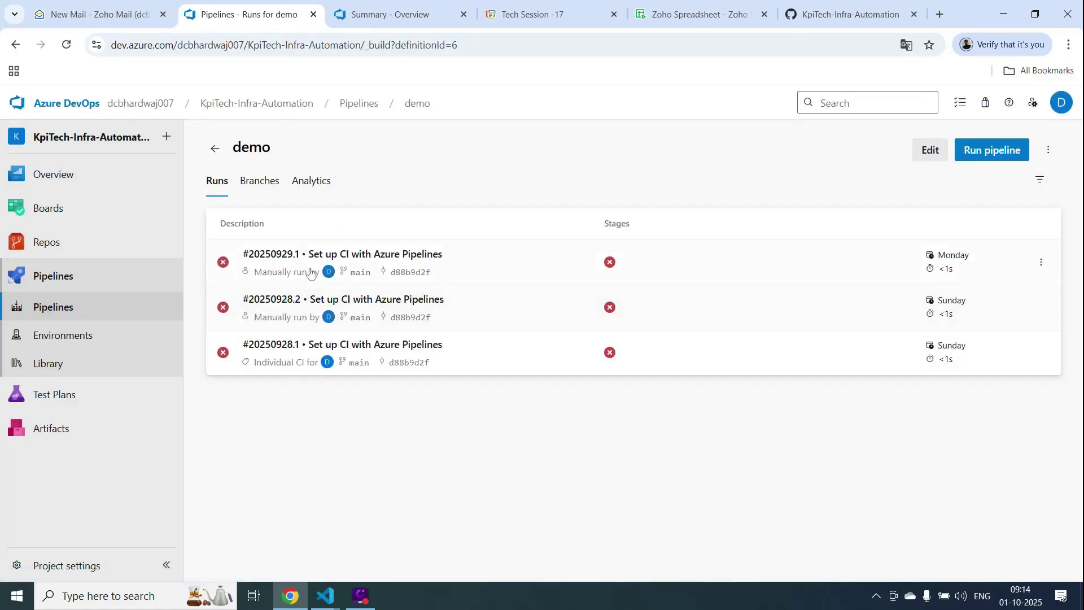
pyautogui.click(920, 160)
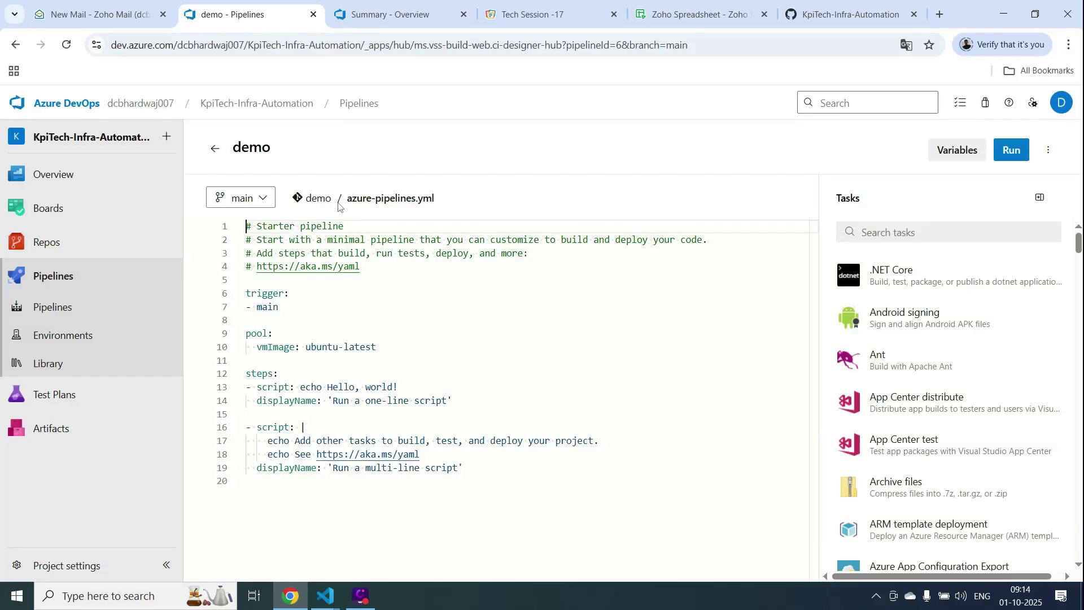
# Open the KpiTech-Infra-Automation pipeline's YAML and examine which service connection its azureSubscription input uses.
pyautogui.click(75, 286)
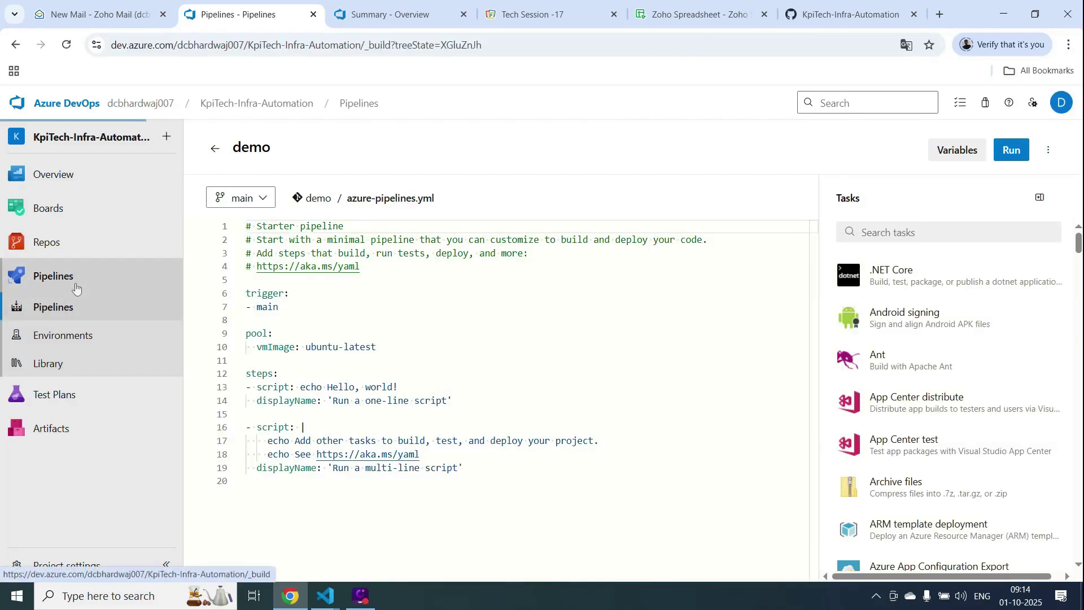
pyautogui.click(273, 297)
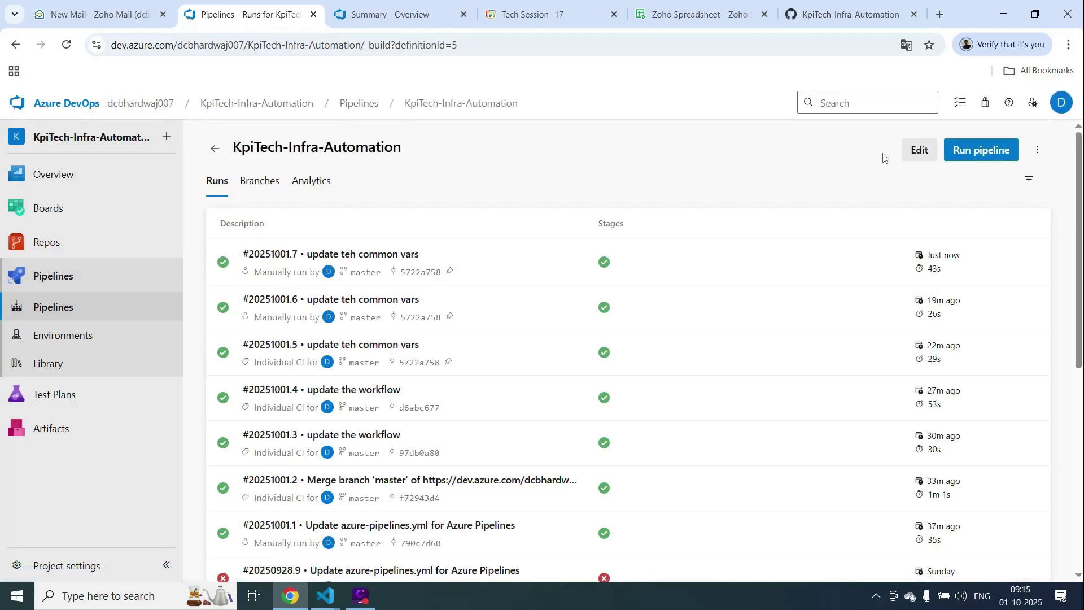
pyautogui.click(915, 153)
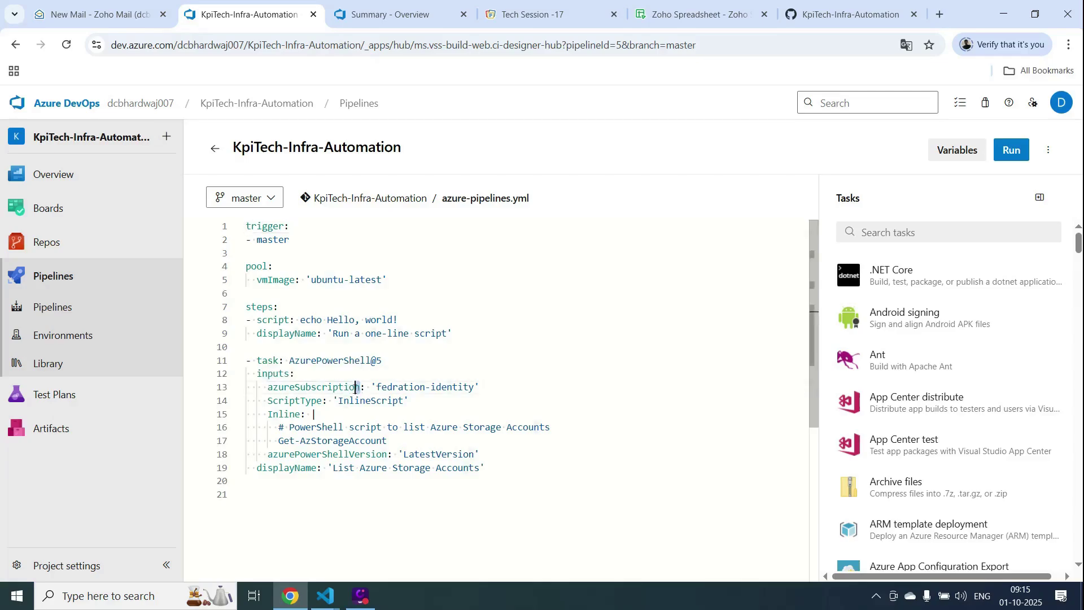
pyautogui.moveTo(359, 388); pyautogui.dragTo(267, 388)
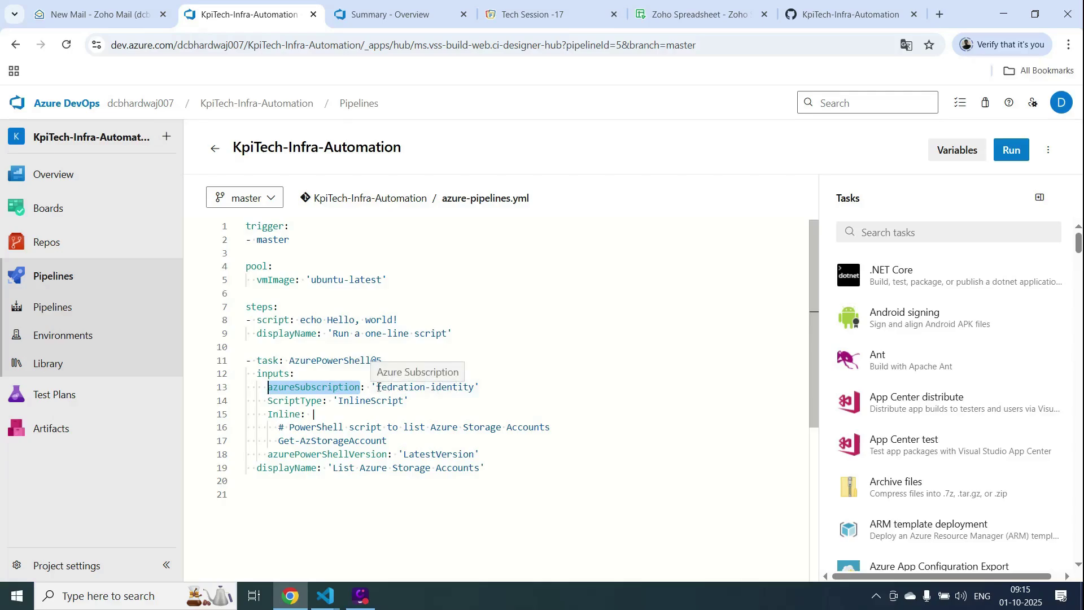
pyautogui.moveTo(376, 388); pyautogui.dragTo(475, 388)
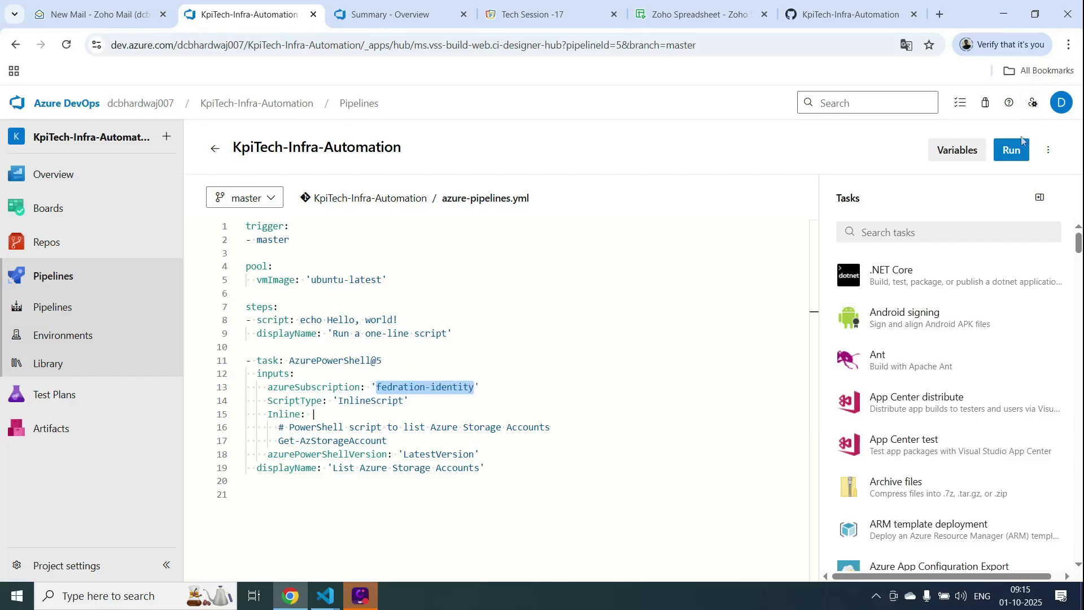
# Run the KpiTech-Infra-Automation pipeline again from its YAML editor on the master branch and open the job's log.
pyautogui.click(1011, 150)
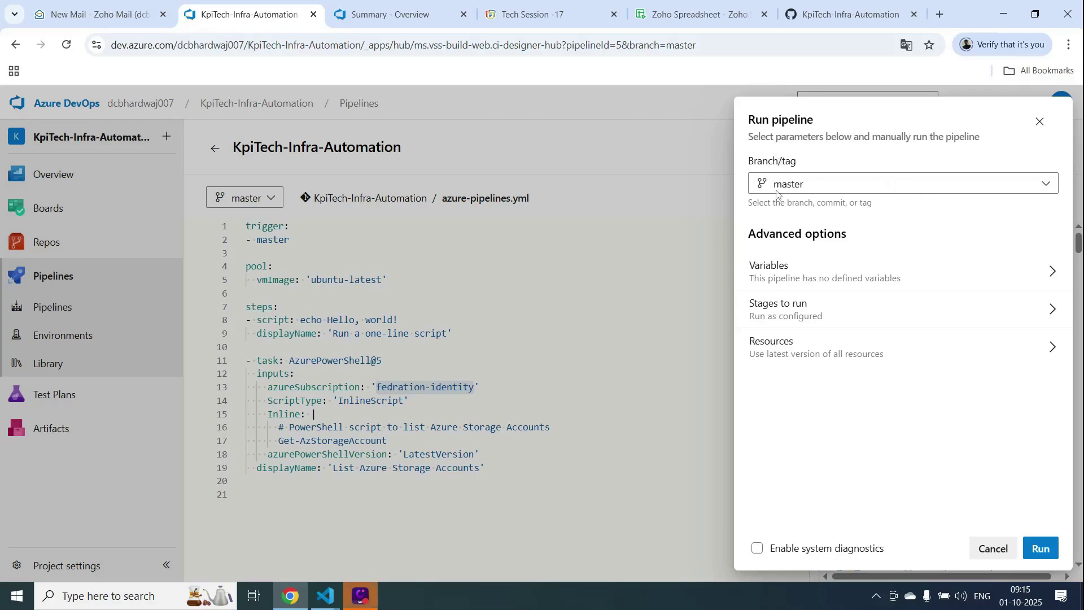
pyautogui.click(857, 183)
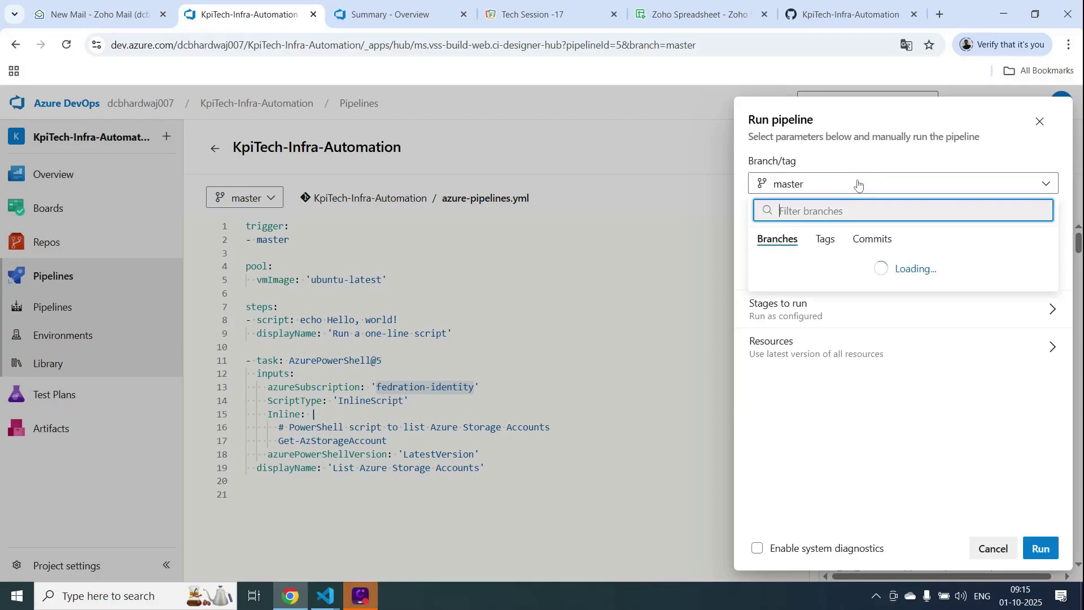
pyautogui.click(636, 366)
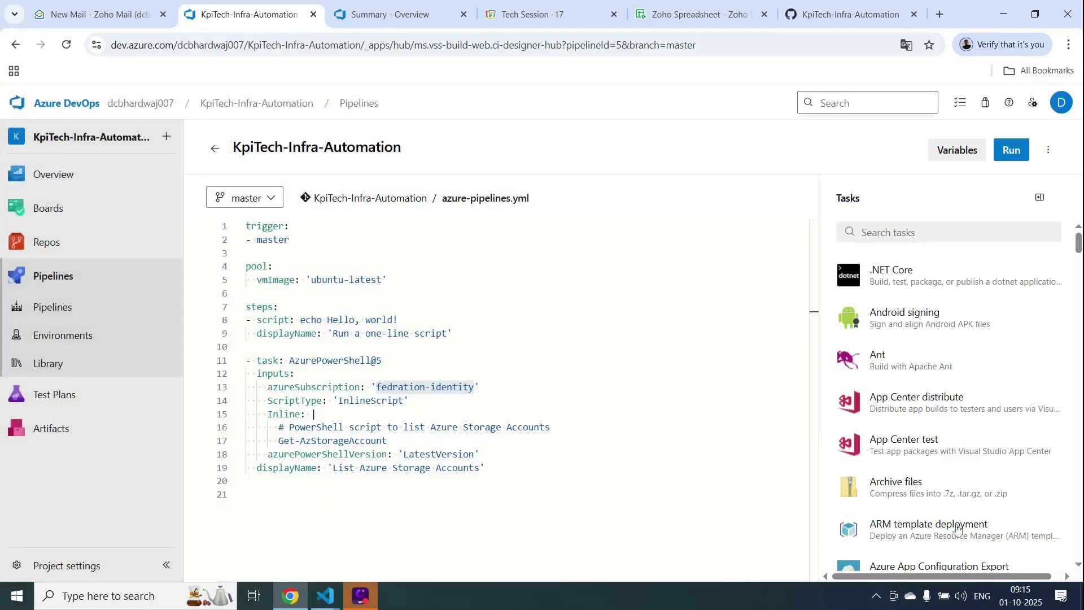
pyautogui.click(1014, 158)
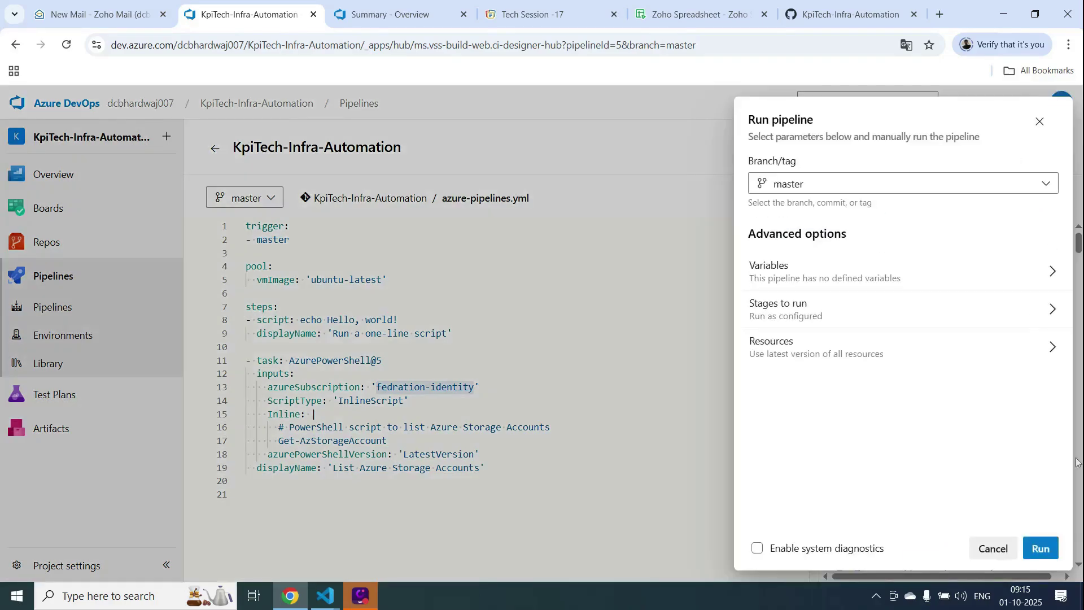
pyautogui.click(1045, 546)
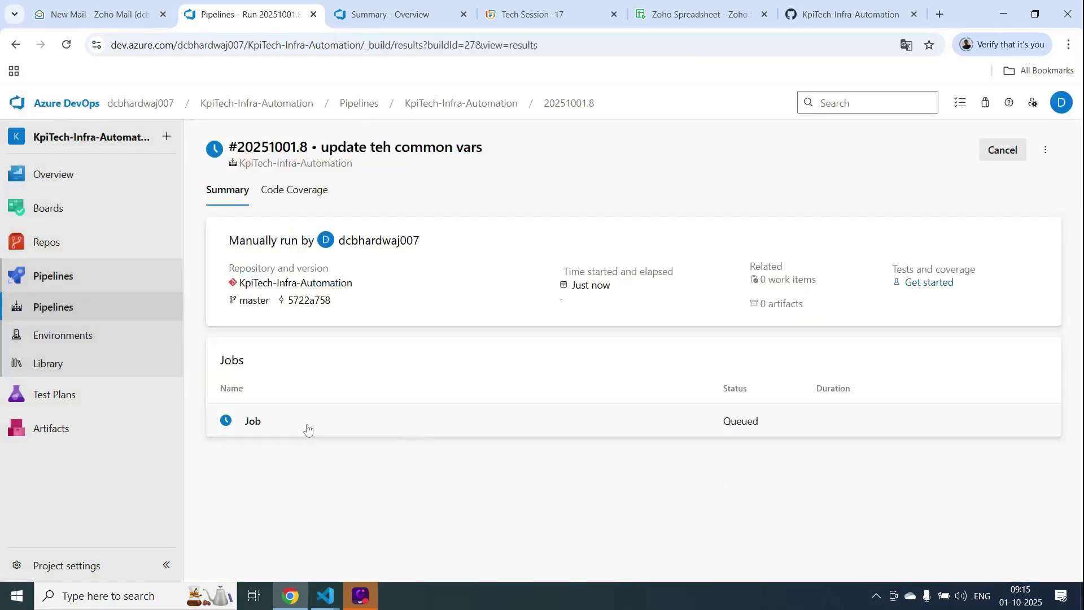
pyautogui.click(261, 423)
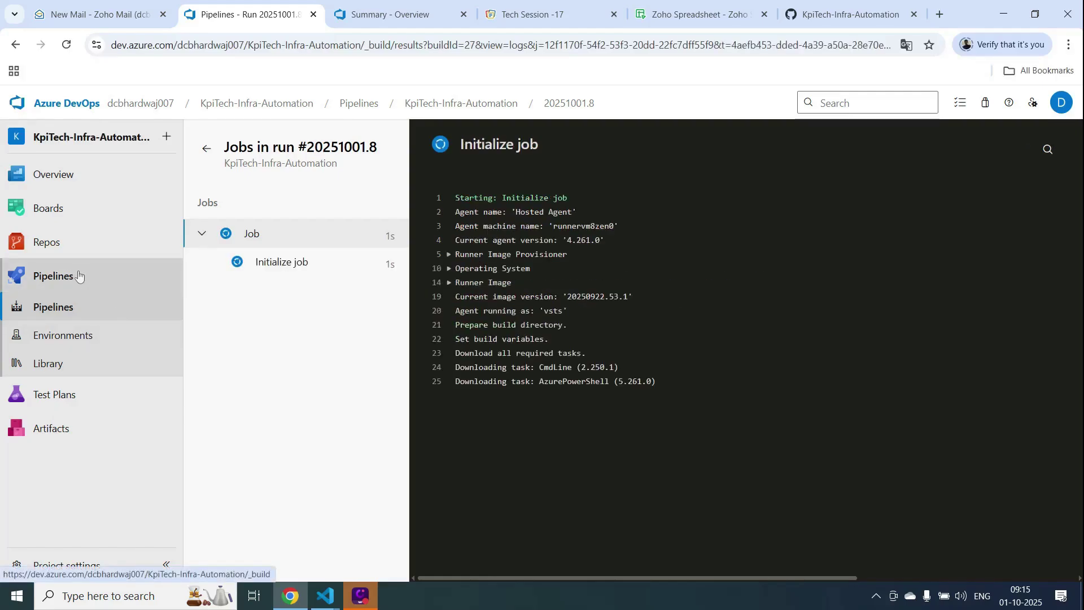
# Show all of the project's pipelines and view the ones inside the infra folder.
pyautogui.moveTo(65, 248)
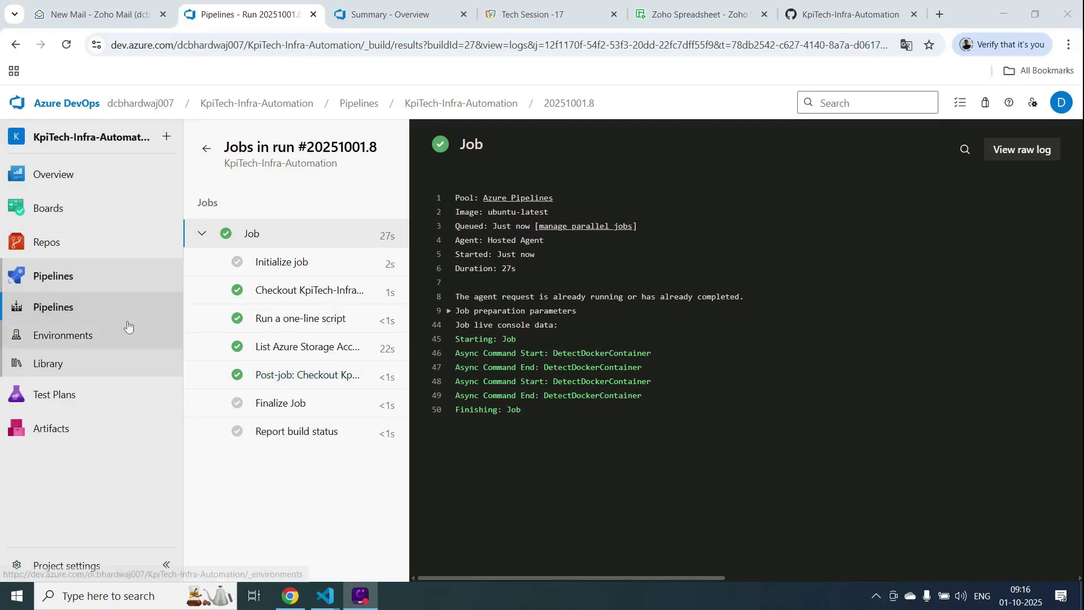
pyautogui.click(68, 275)
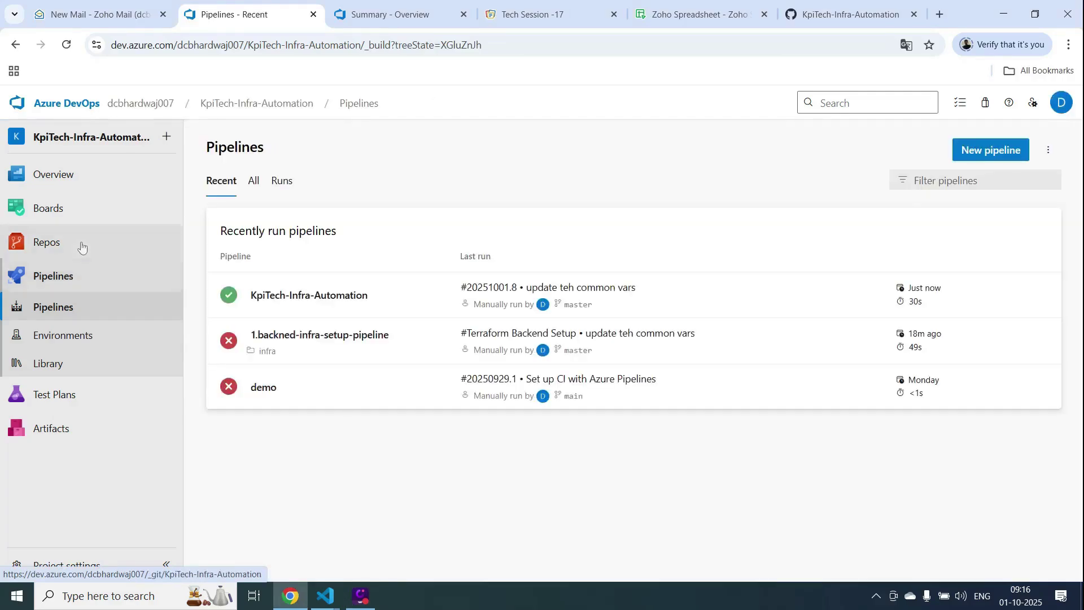
pyautogui.click(258, 181)
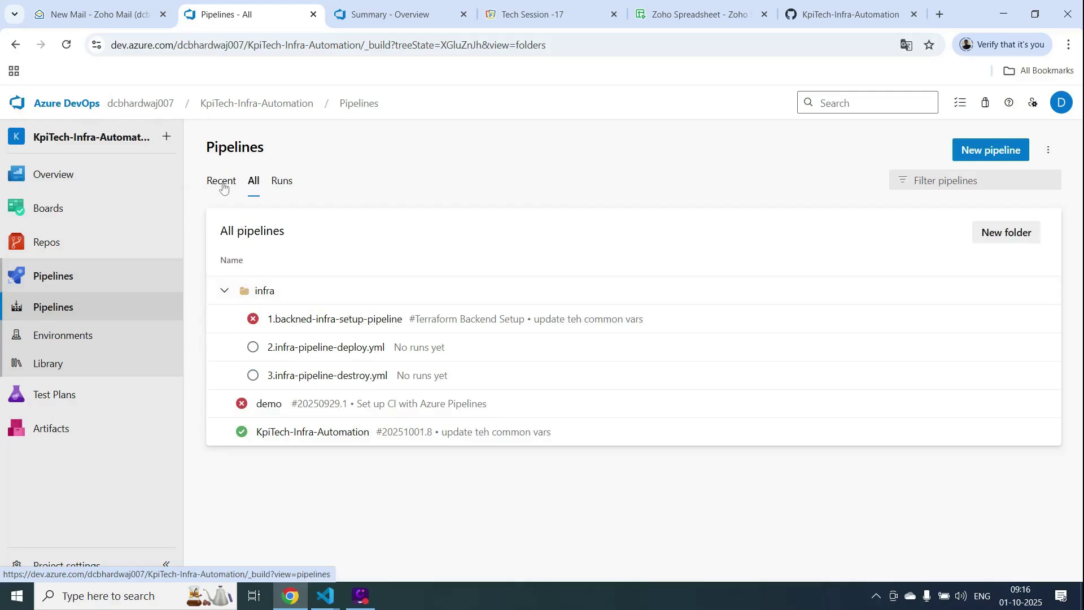
pyautogui.click(222, 298)
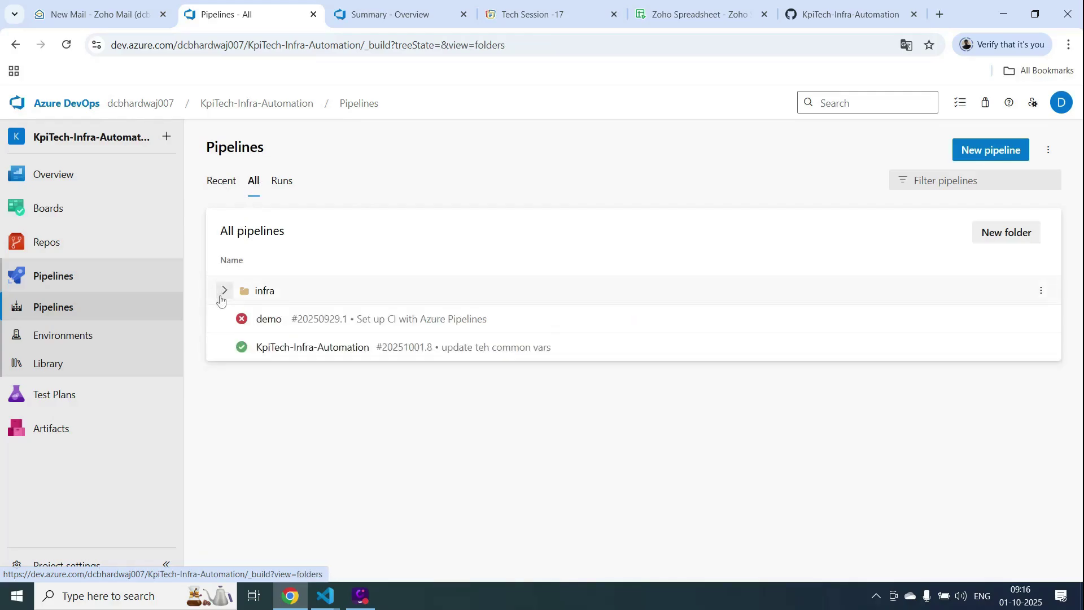
pyautogui.click(225, 293)
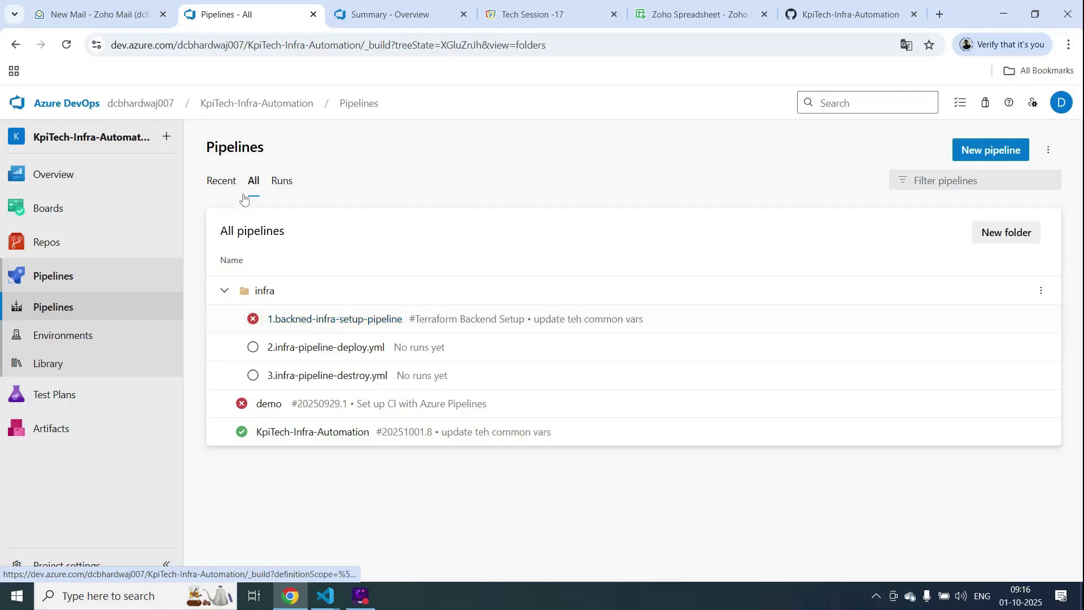
# Run the 1.backned-infra-setup-pipeline on the master branch and open the log of its Create Backend Resources task.
pyautogui.click(316, 321)
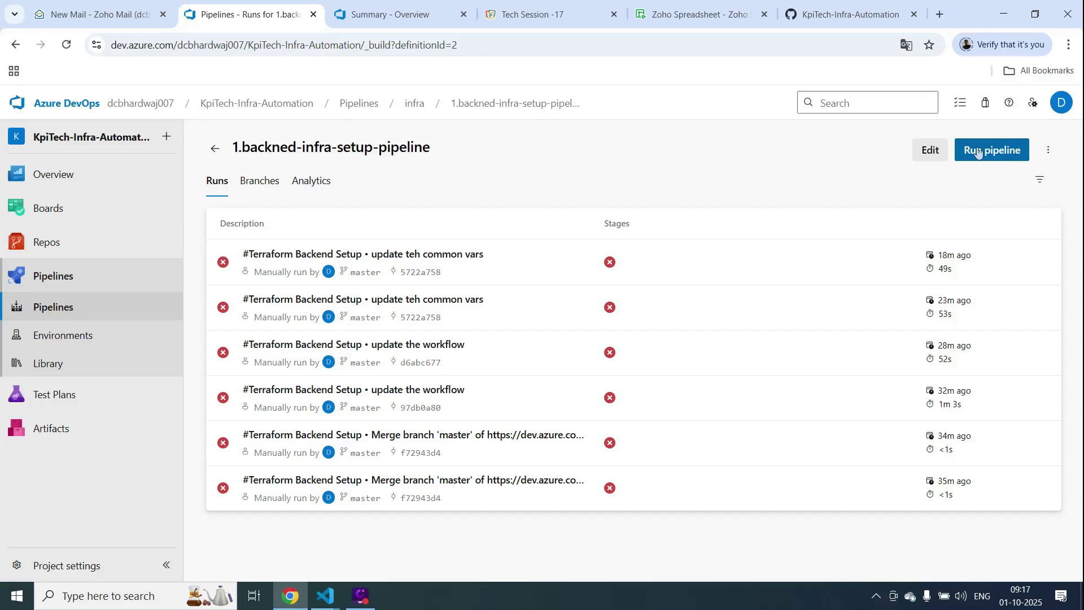
pyautogui.click(978, 151)
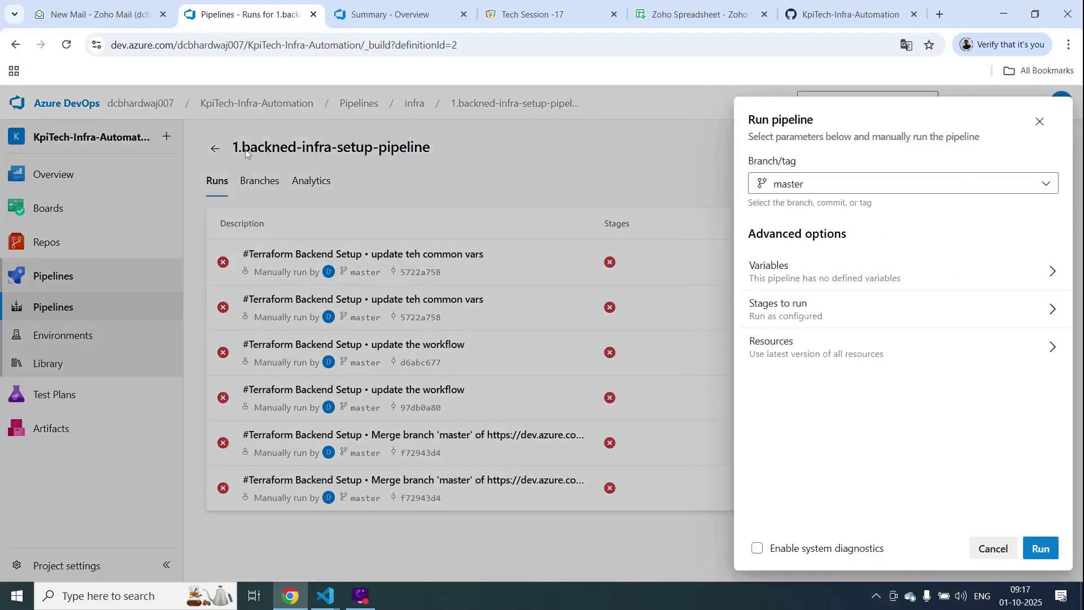
pyautogui.click(1042, 549)
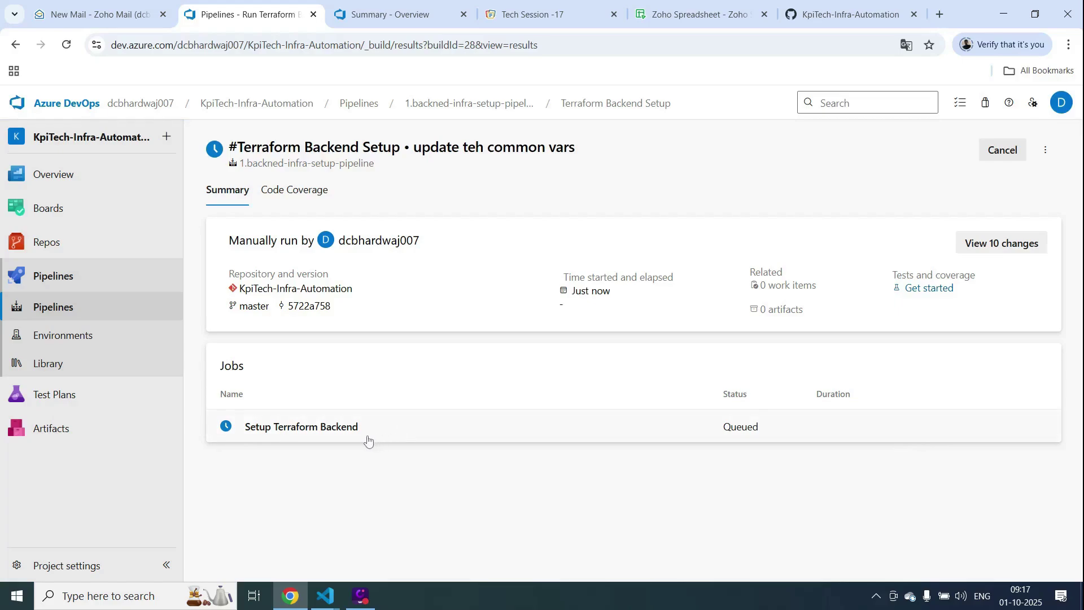
pyautogui.click(321, 428)
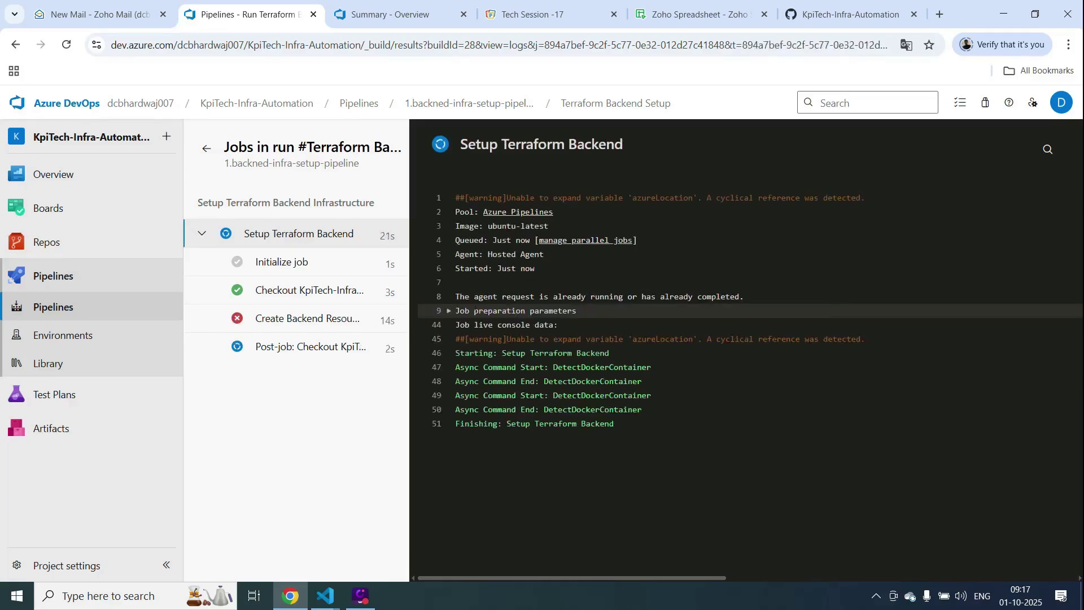
pyautogui.click(332, 319)
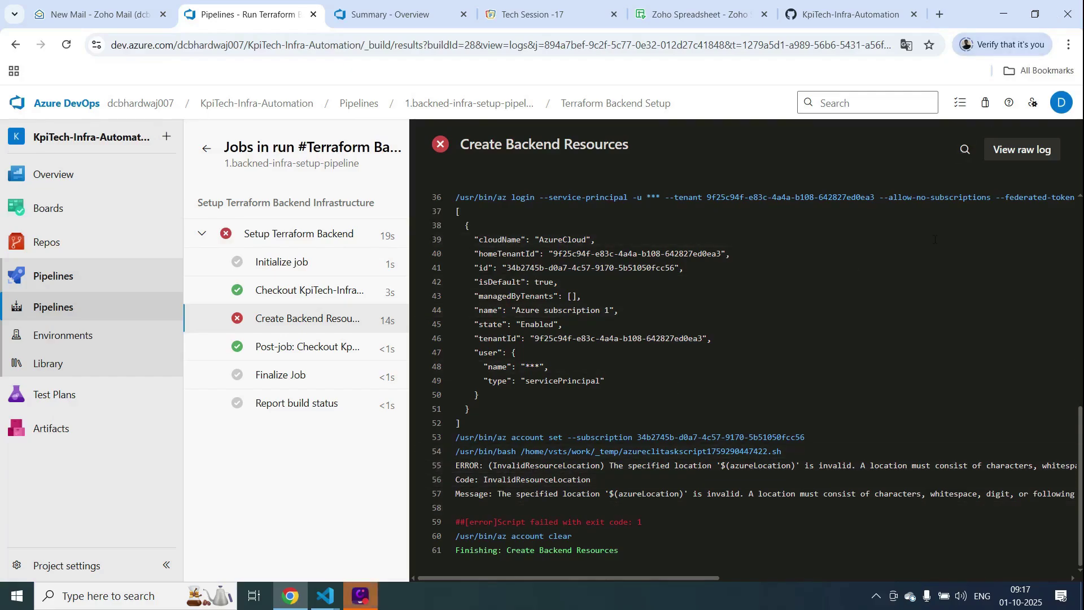
# Try to send the task log's error lines to the AI chat in the KpiTech-Infra-Automation project in Visual Studio Code.
pyautogui.moveTo(456, 465); pyautogui.dragTo(874, 513)
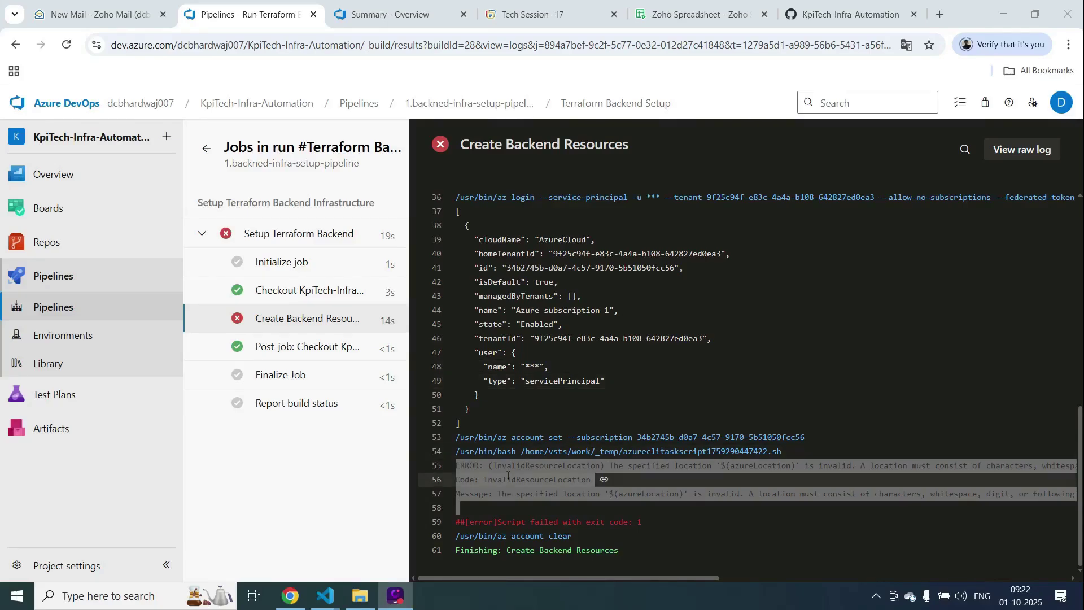
pyautogui.moveTo(322, 603)
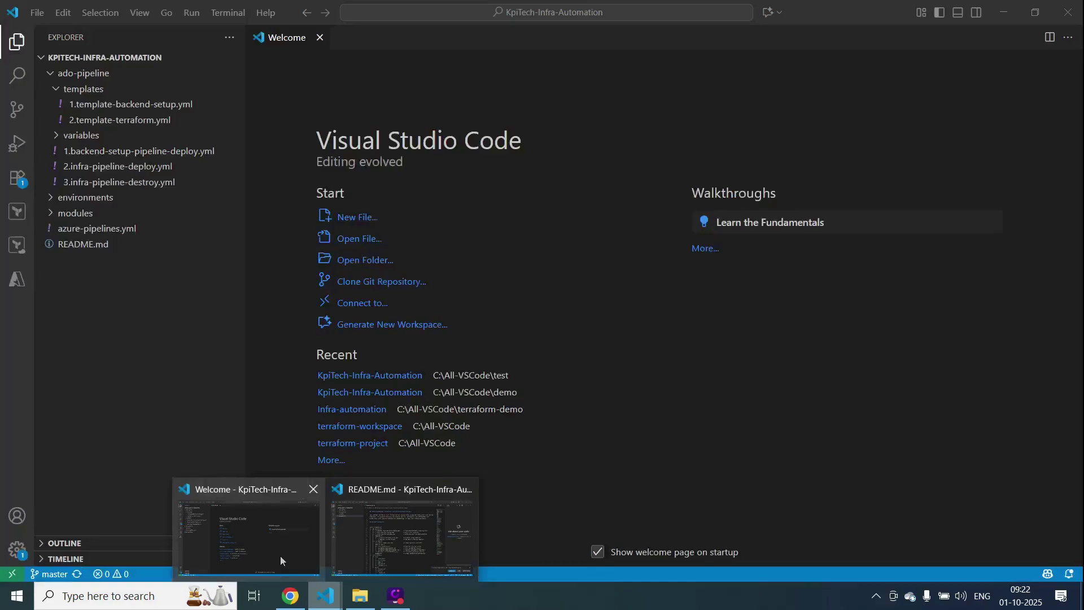
pyautogui.click(280, 557)
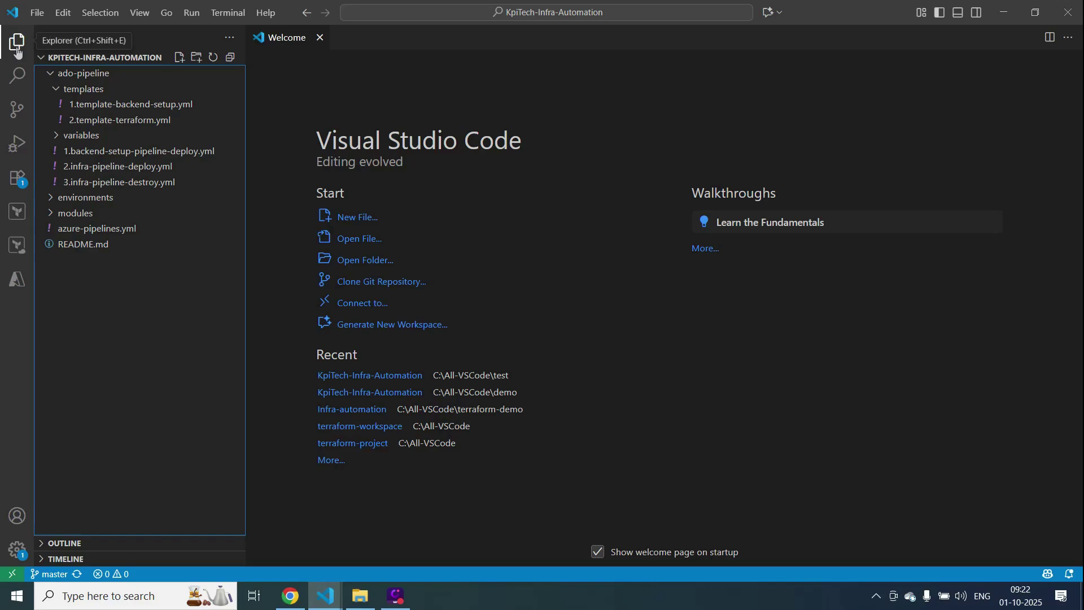
pyautogui.hotkey('ctrl', 'alt', 'i')
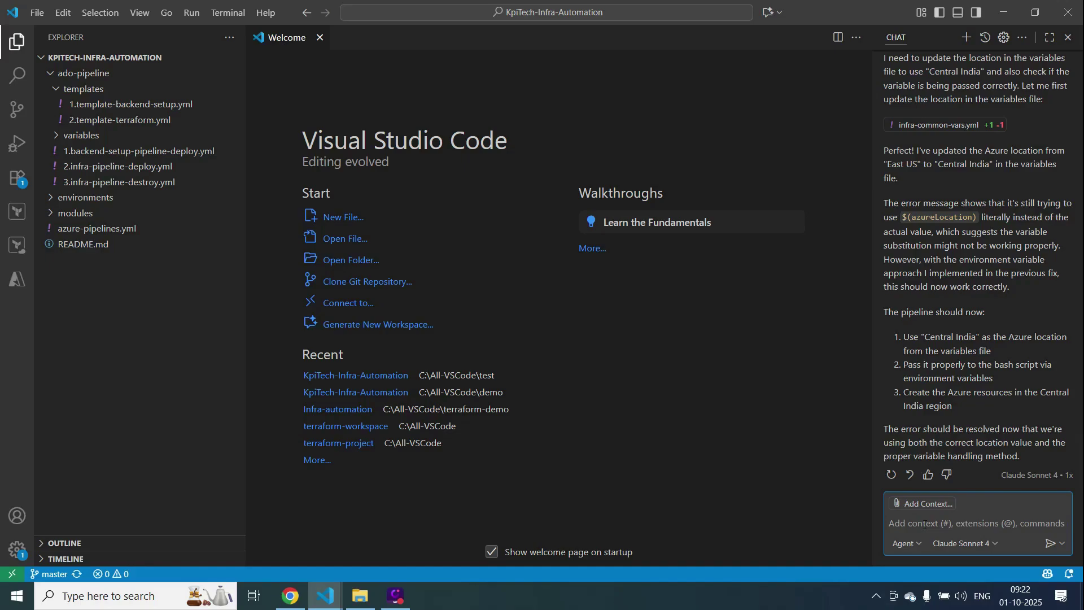
pyautogui.write('c:\\Users\\Mr Bhardwaj\\OneDrive\\ドキュメント\\Wondershare DemoCreator 8\\ExportFiles\\1-10-2025-P2.mp4')
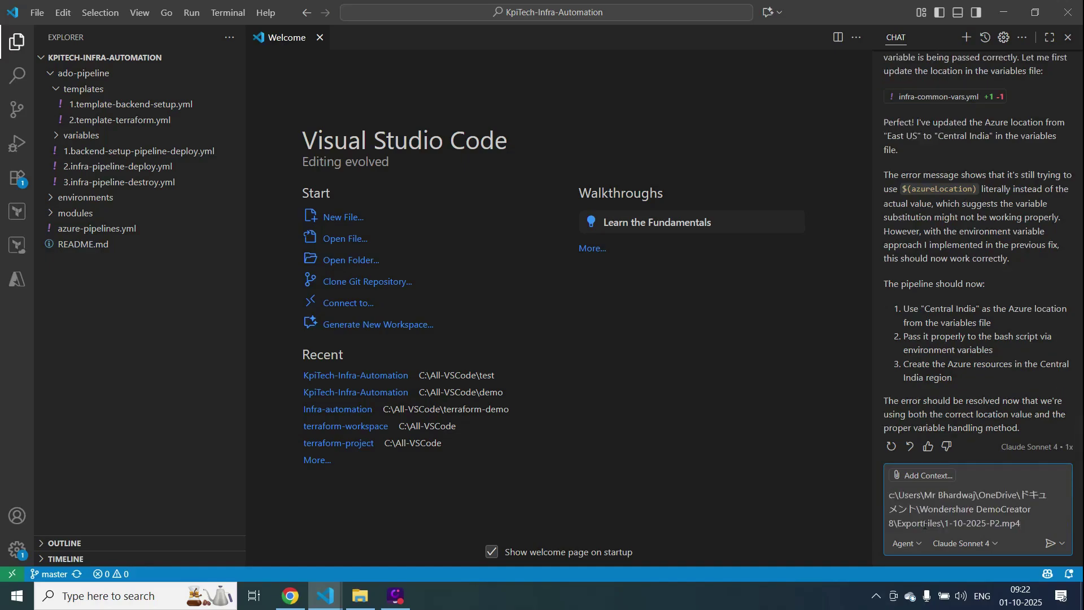
pyautogui.press('Return')
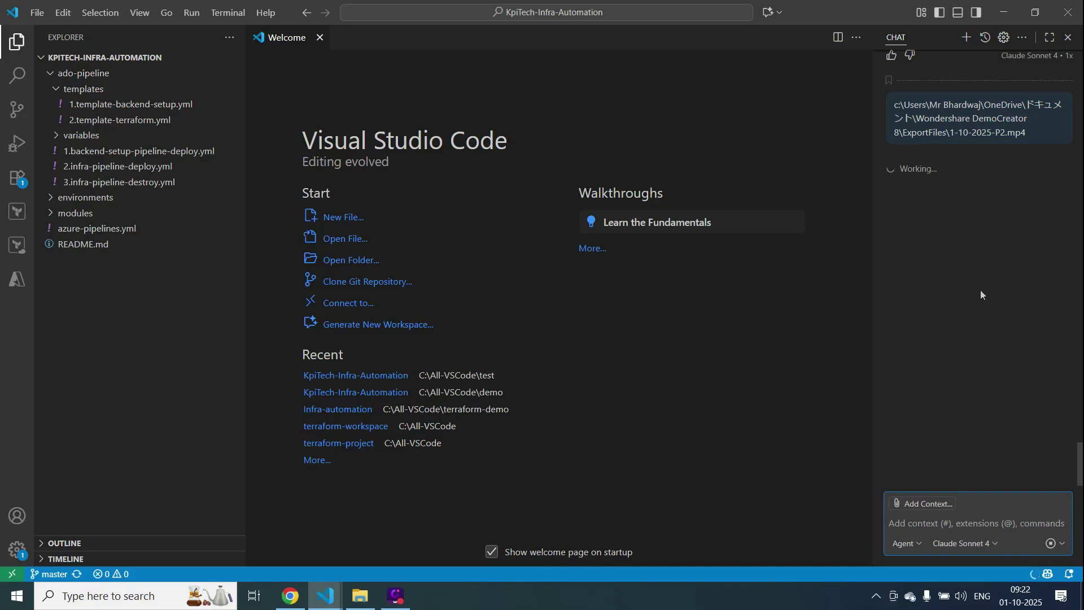
# Copy the InvalidResourceLocation error lines from the Create Backend Resources log in Chrome and send them to the Visual Studio Code chat.
pyautogui.click(290, 595)
pyautogui.click(627, 508)
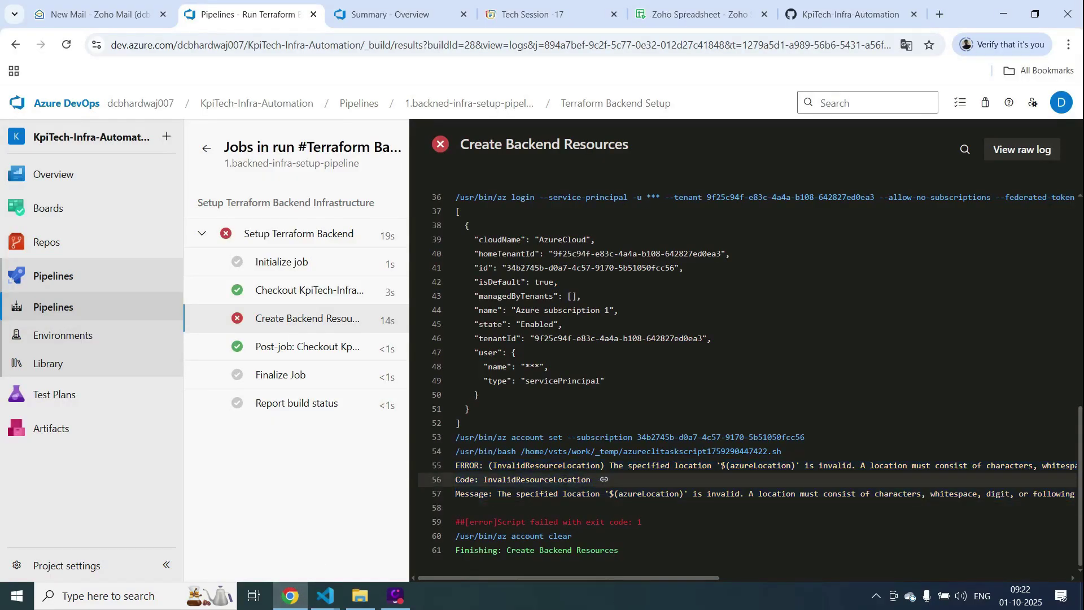
pyautogui.moveTo(455, 465); pyautogui.dragTo(999, 495)
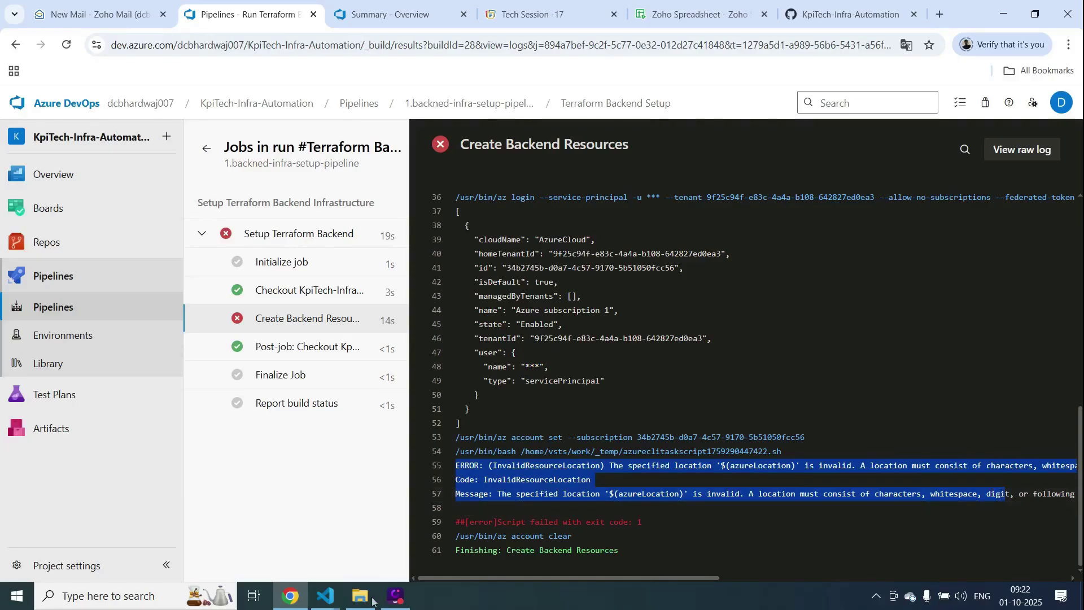
pyautogui.click(325, 595)
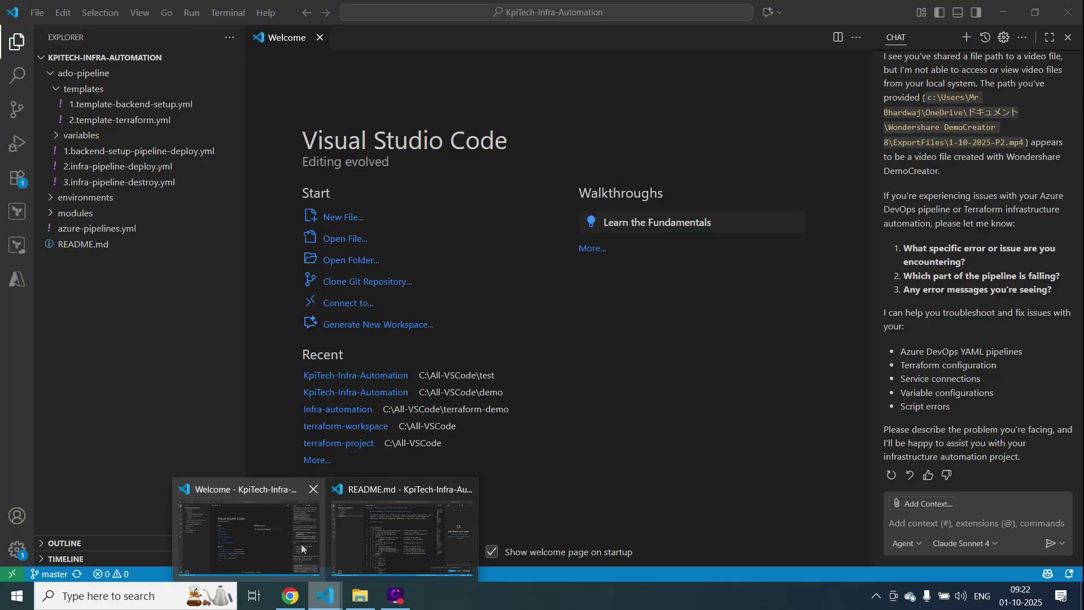
pyautogui.click(249, 536)
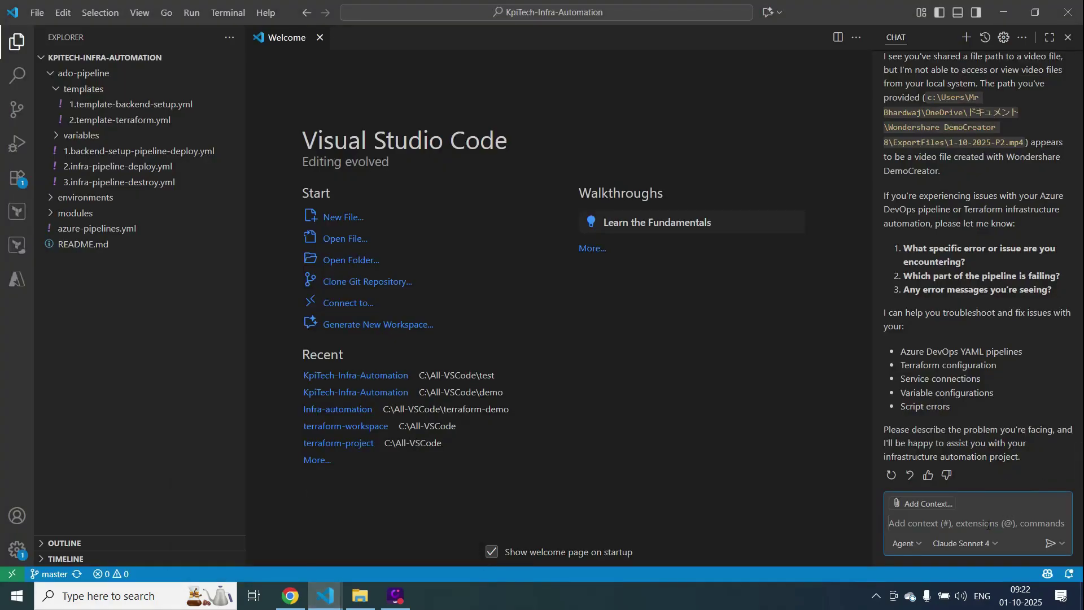
pyautogui.hotkey('ctrl', 'v')
pyautogui.press('Return')
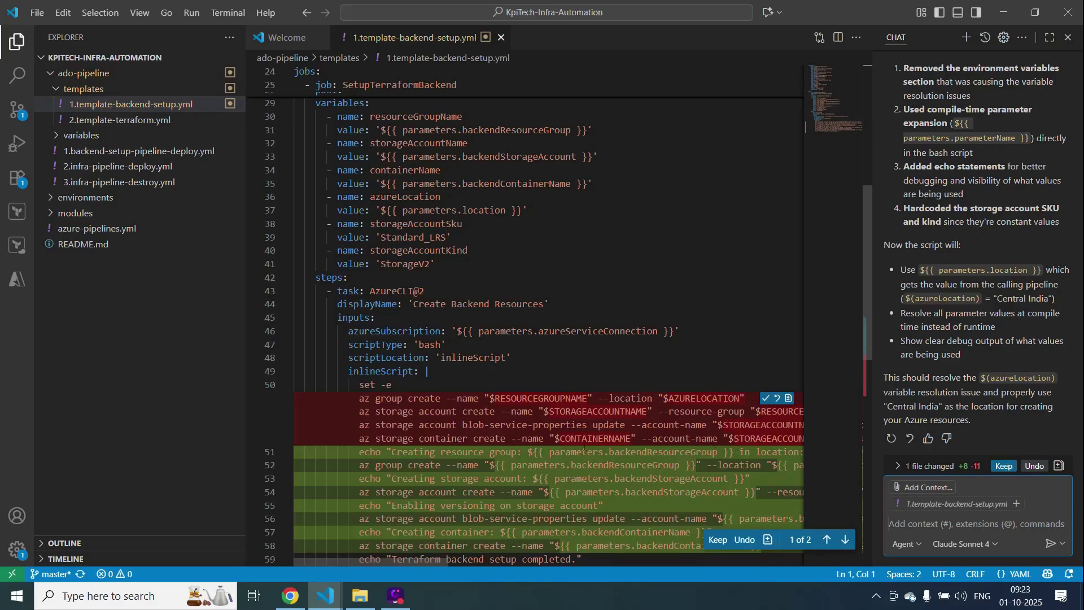
# Keep the chat's edits to 1.template-backend-setup.yml, and stage and commit them with the message "update the changes related variable".
pyautogui.click(54, 136)
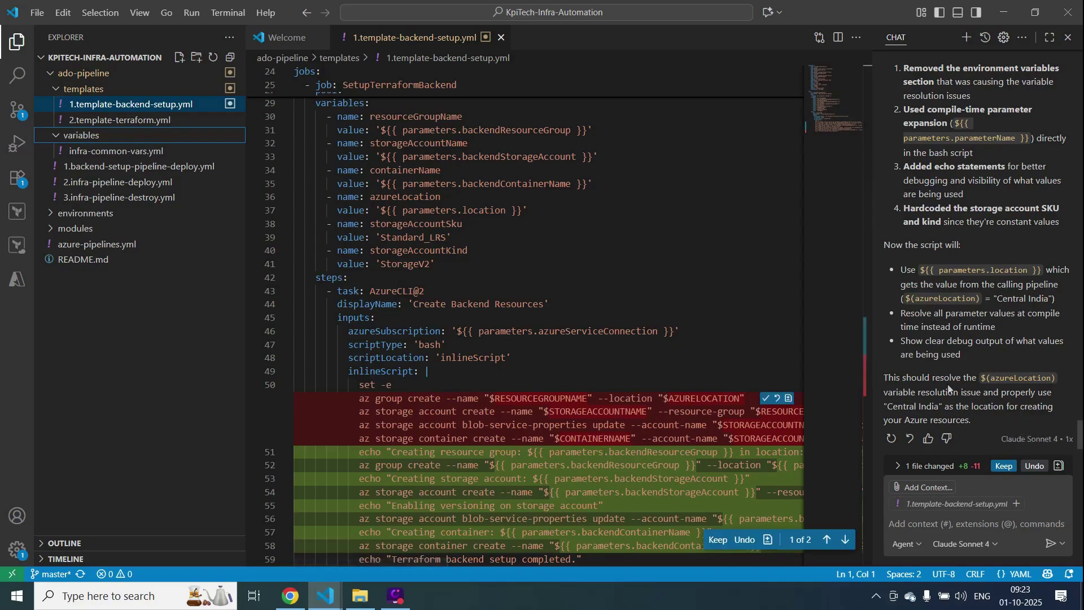
pyautogui.click(1004, 466)
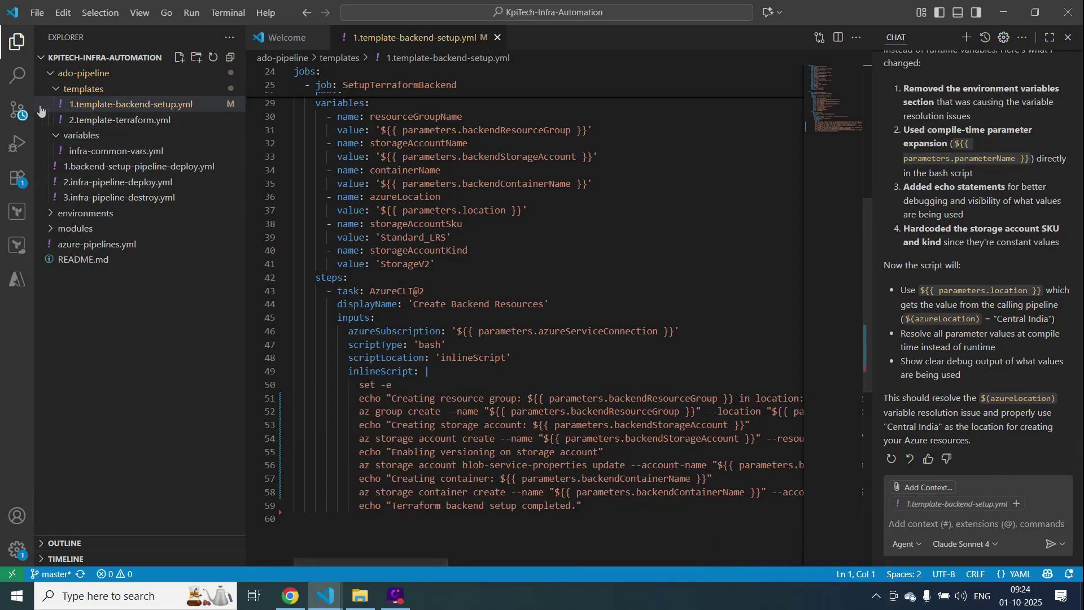
pyautogui.click(17, 111)
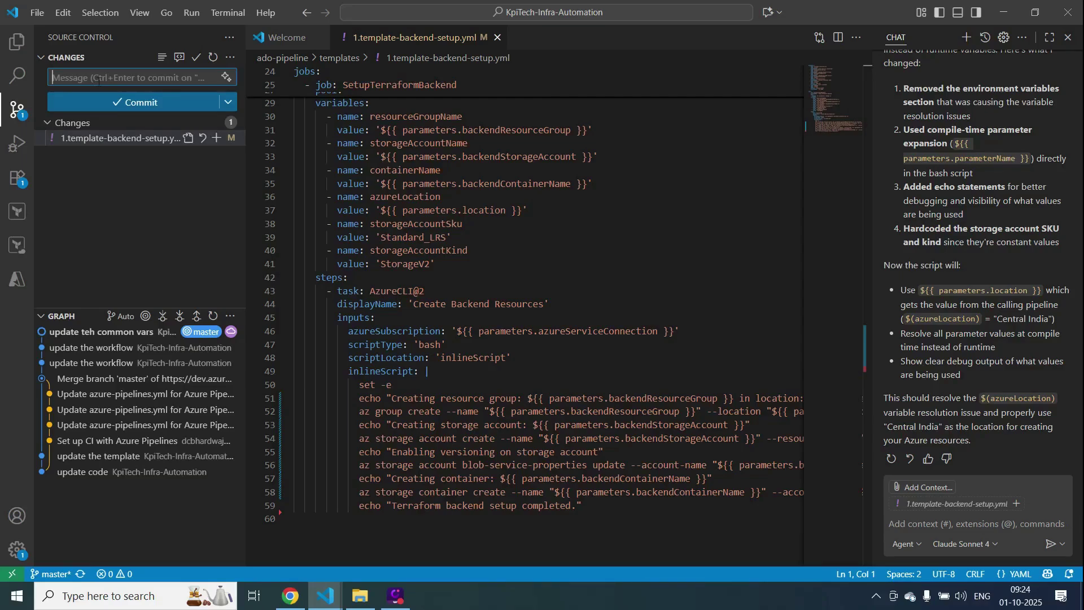
pyautogui.write('update ')
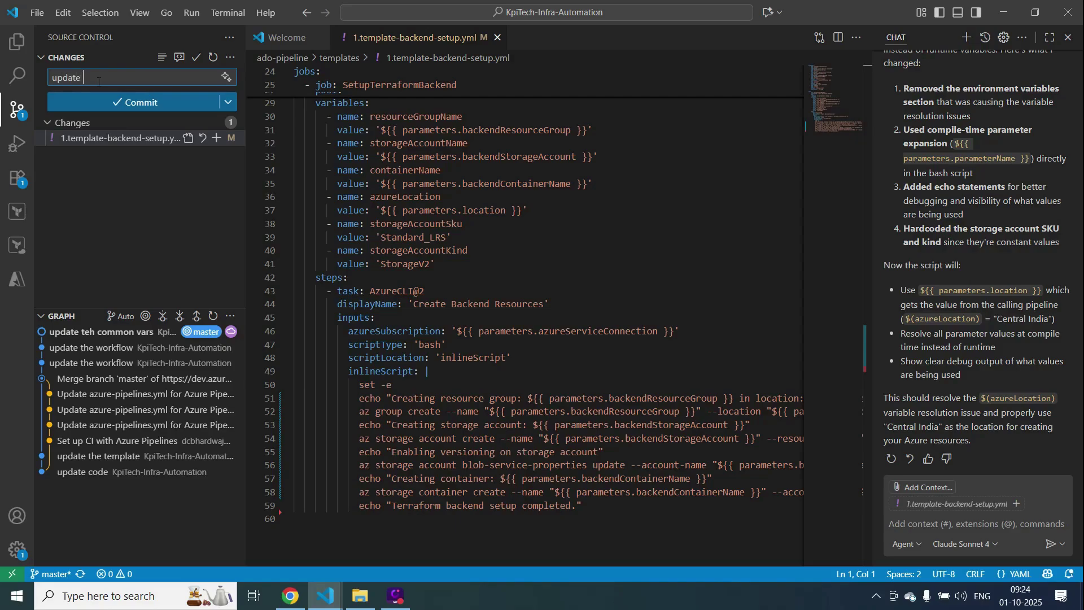
pyautogui.write('the changes relate')
pyautogui.write('d variable')
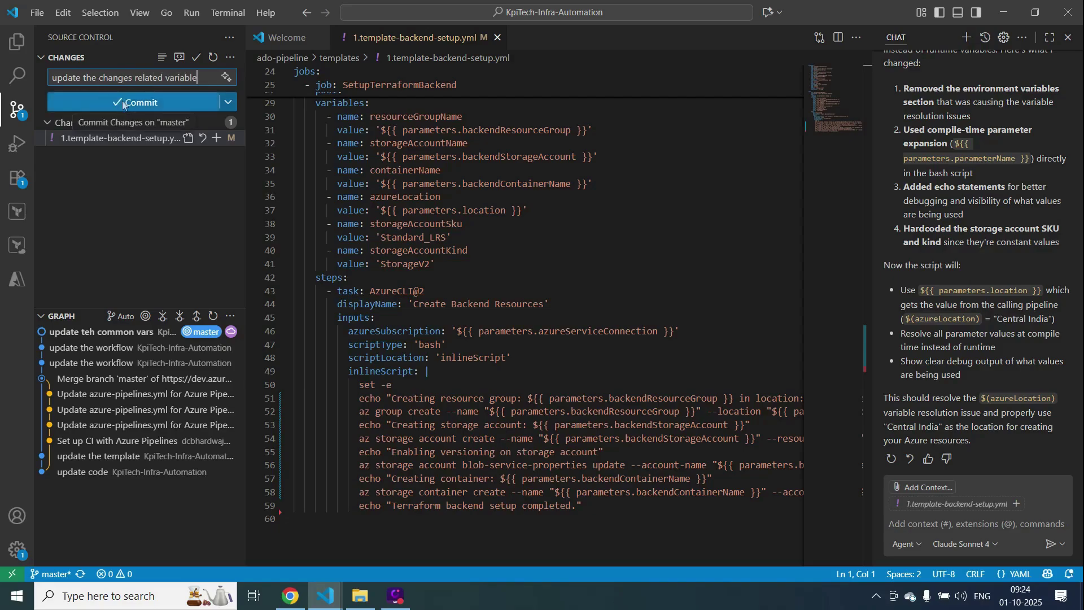
pyautogui.click(113, 102)
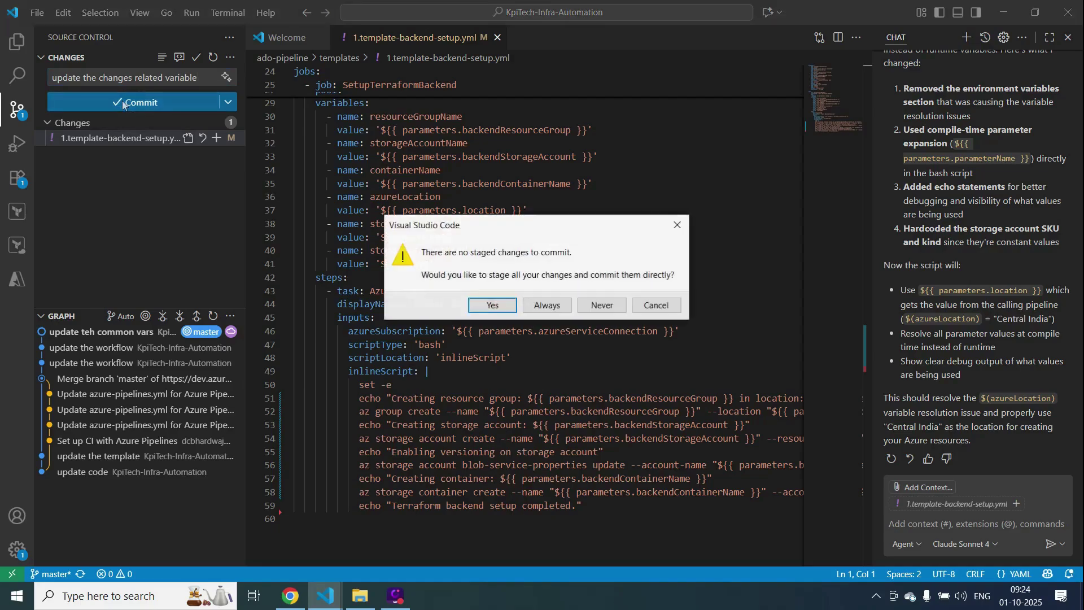
pyautogui.click(490, 308)
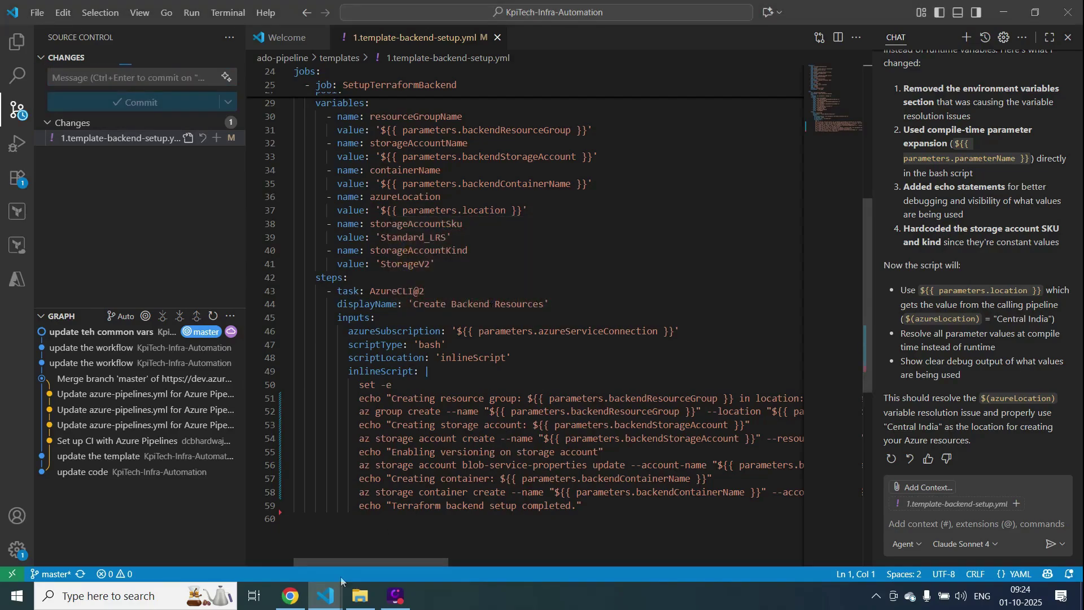
# Switch to Azure DevOps in Chrome and run the 1.backned-infra-setup-pipeline again on the master branch.
pyautogui.moveTo(298, 598)
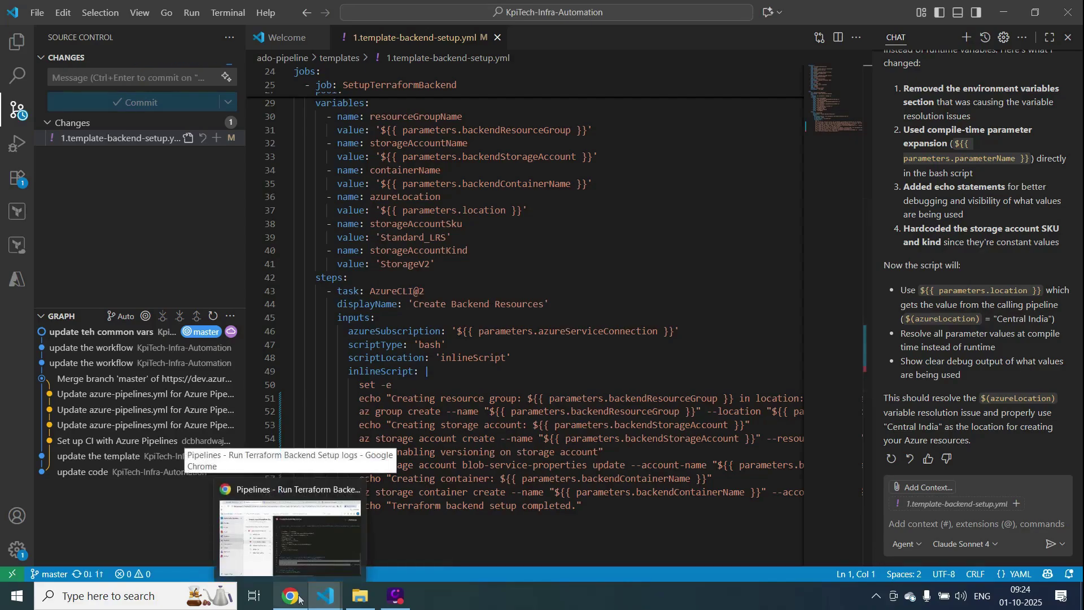
pyautogui.click(303, 553)
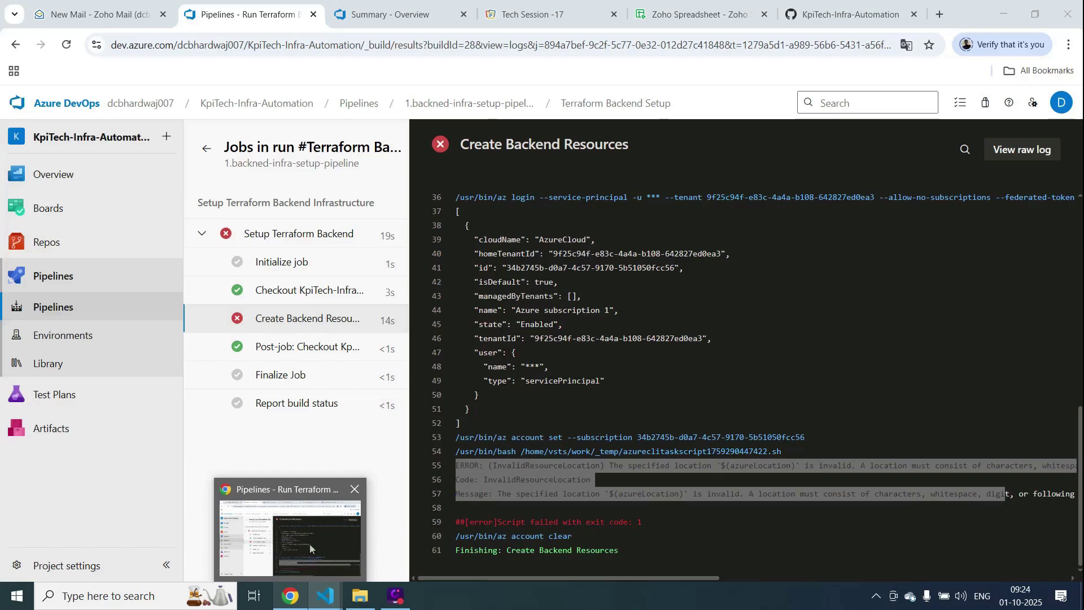
pyautogui.moveTo(65, 255)
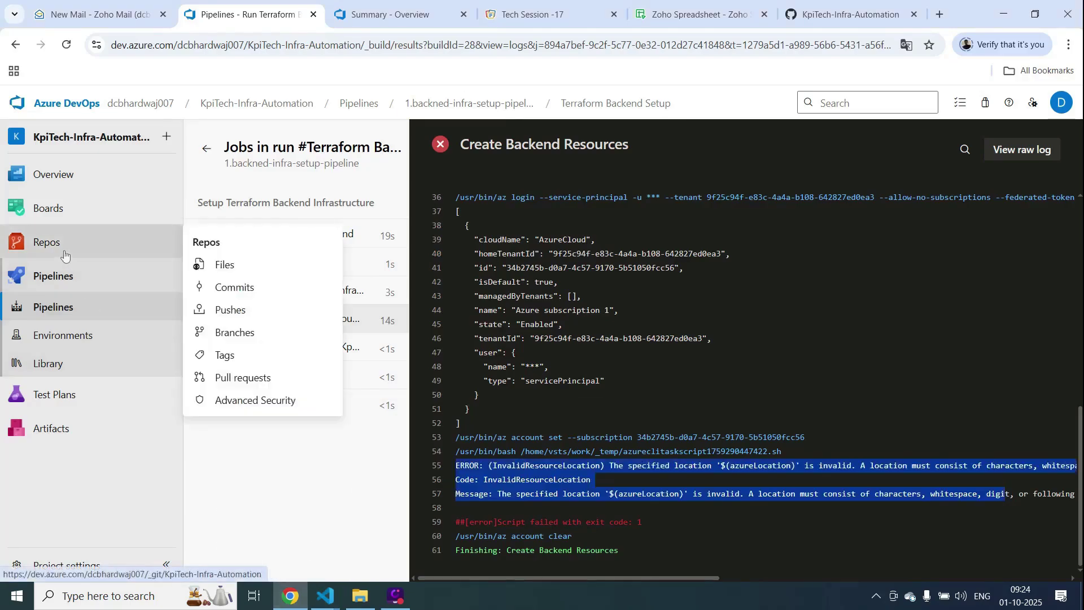
pyautogui.click(66, 275)
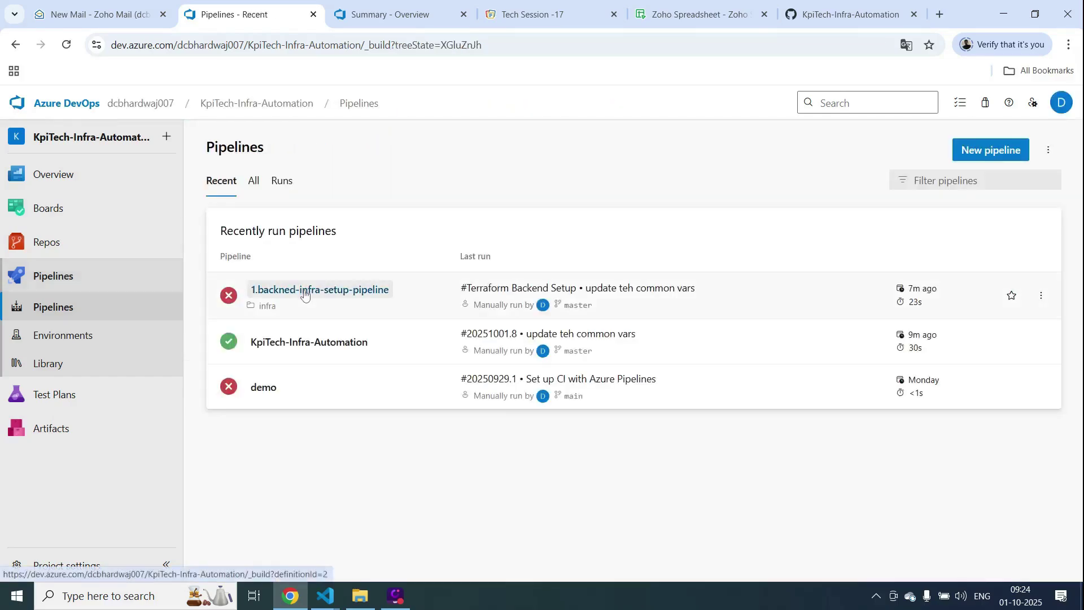
pyautogui.click(304, 290)
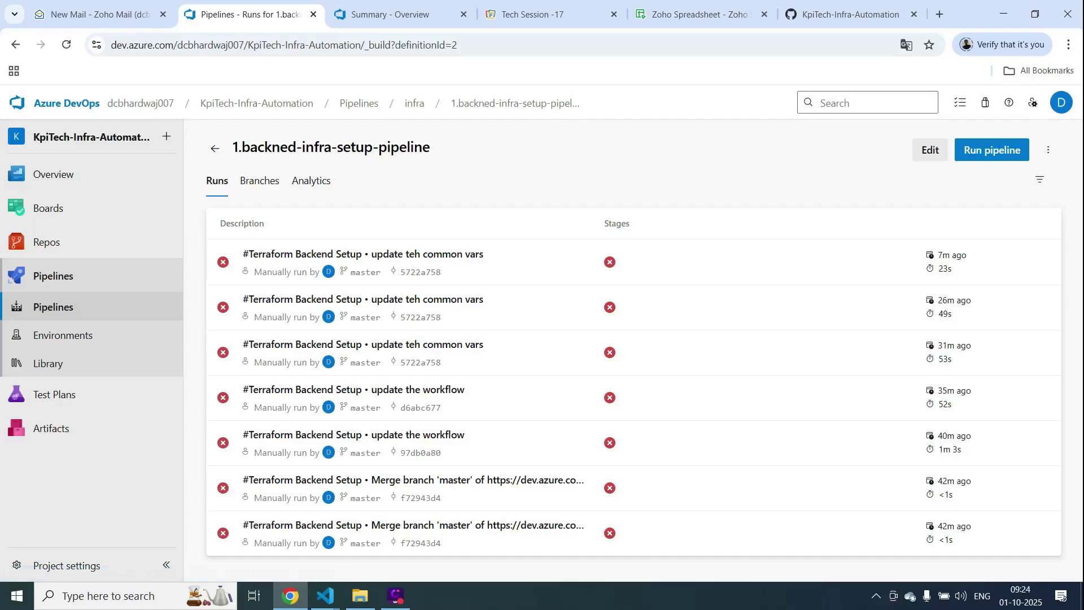
pyautogui.click(999, 151)
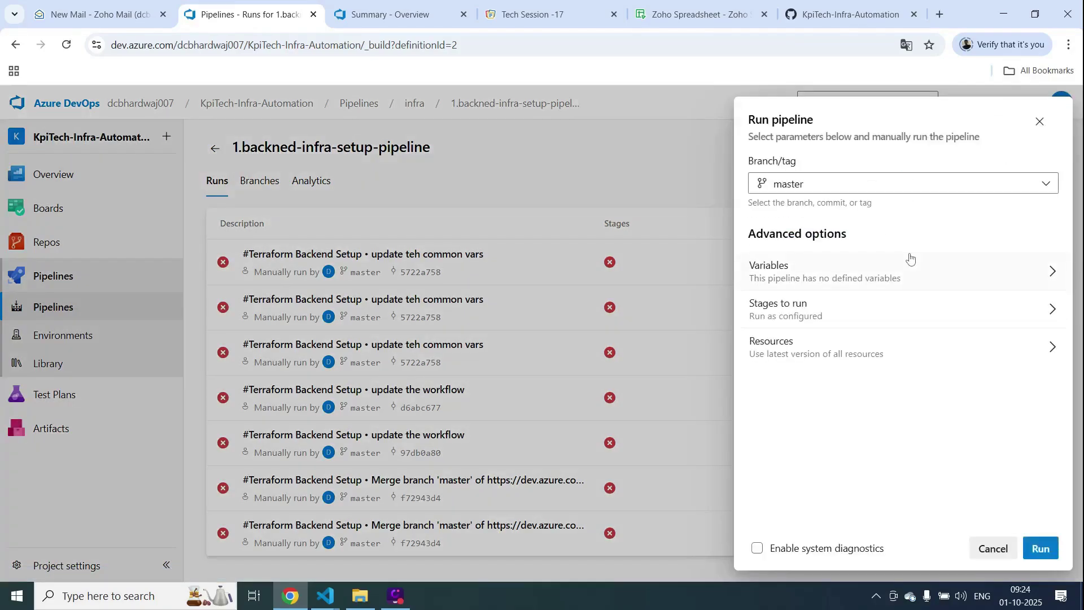
pyautogui.click(1042, 548)
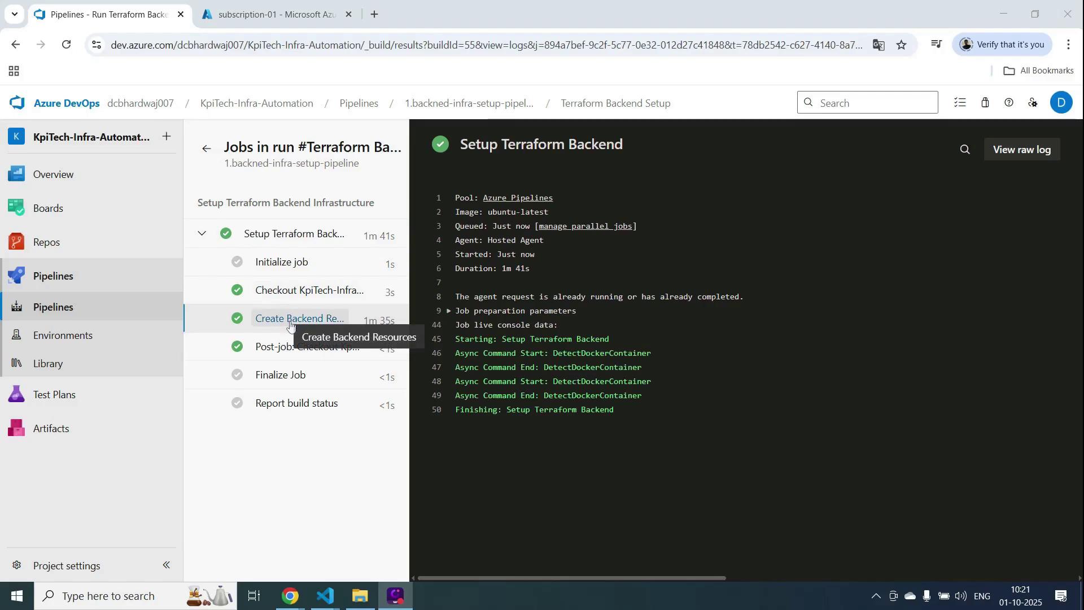
# View the recently run pipelines, and in the Azure portal open the sttfstiragetechbackend storage account within subscription-01's refreshed rg-terraform-backend resource group.
pyautogui.click(65, 282)
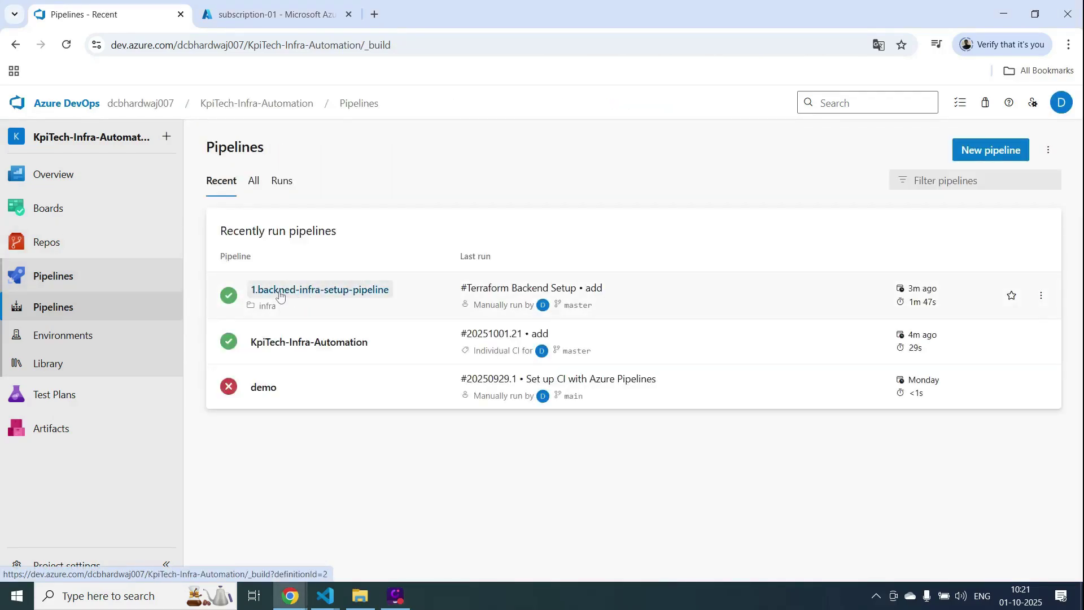
pyautogui.click(279, 14)
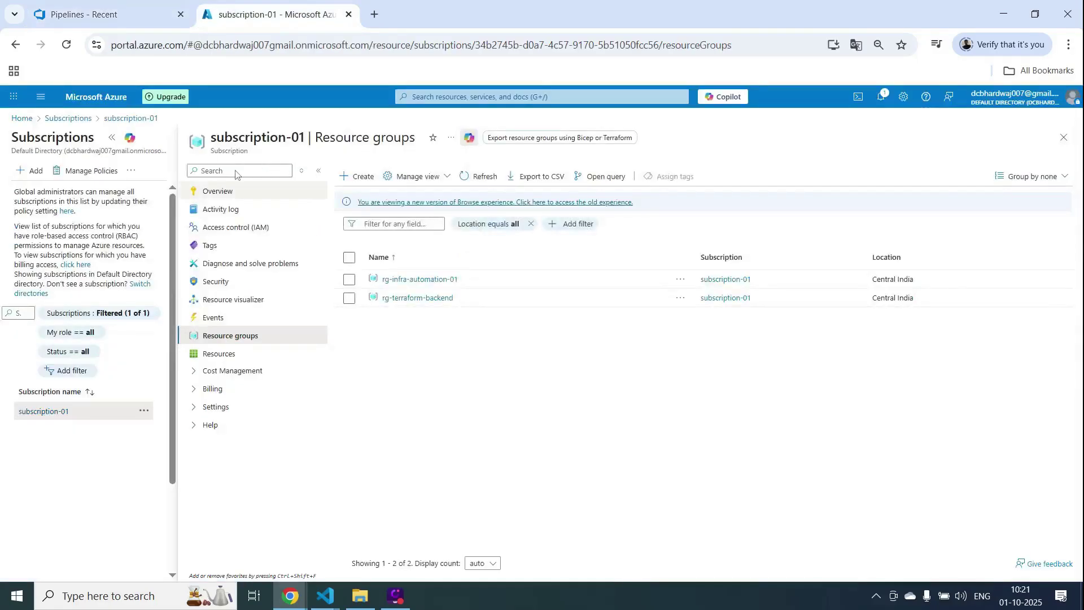
pyautogui.click(66, 50)
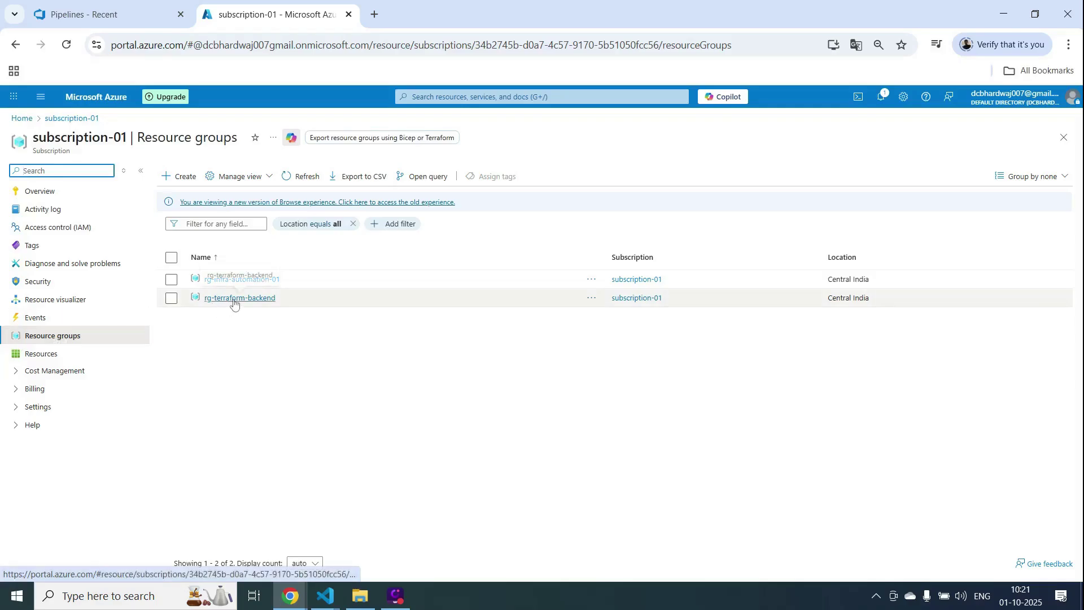
pyautogui.click(233, 299)
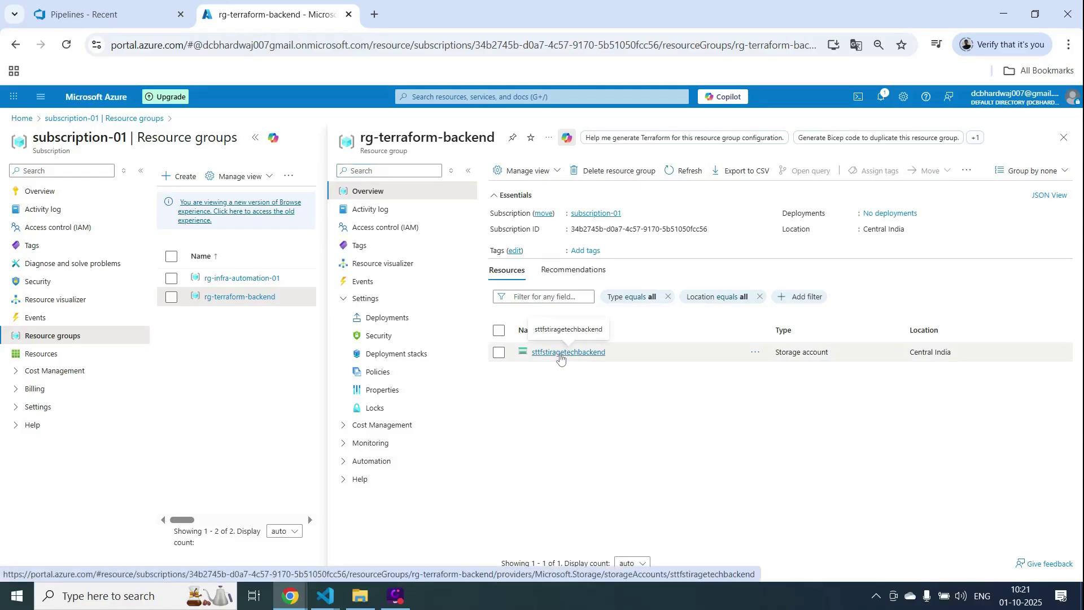
pyautogui.click(560, 357)
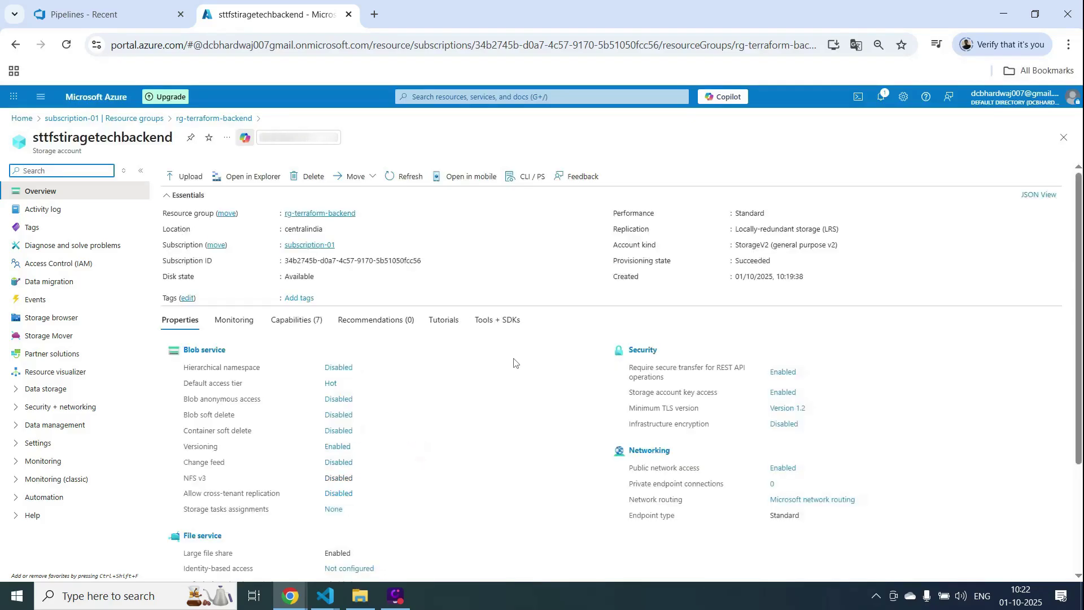
# Browse the storage account's blob containers and open the terraform-state container to check its contents.
pyautogui.click(67, 319)
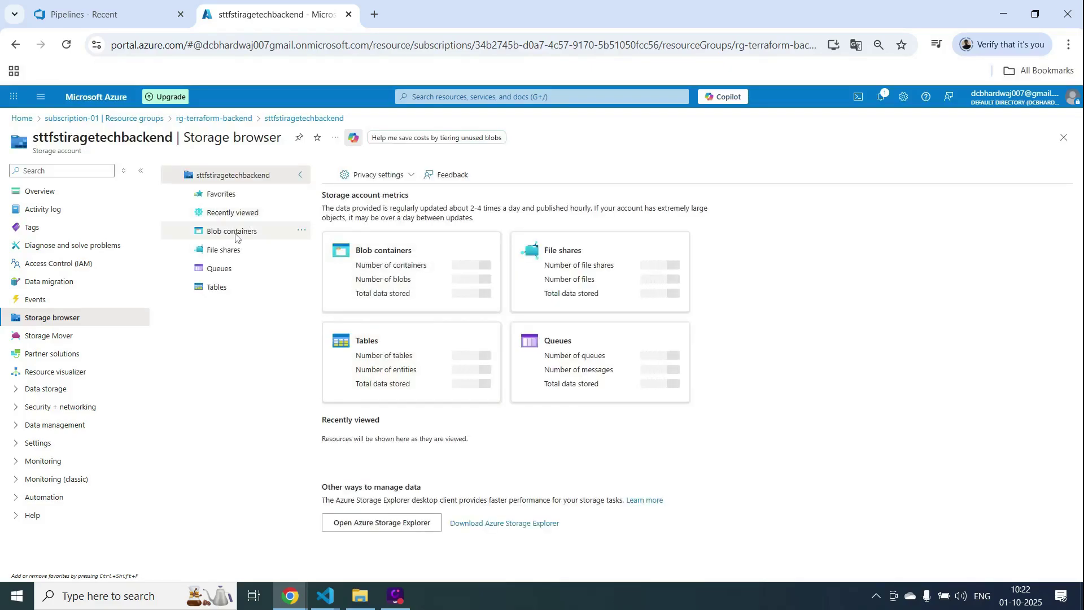
pyautogui.click(236, 236)
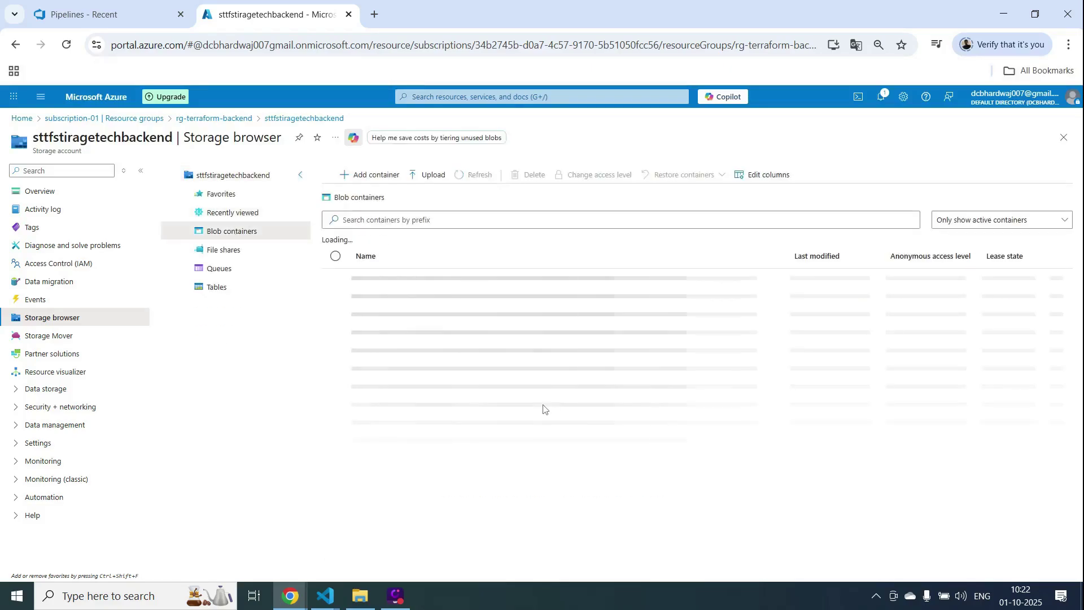
pyautogui.click(402, 296)
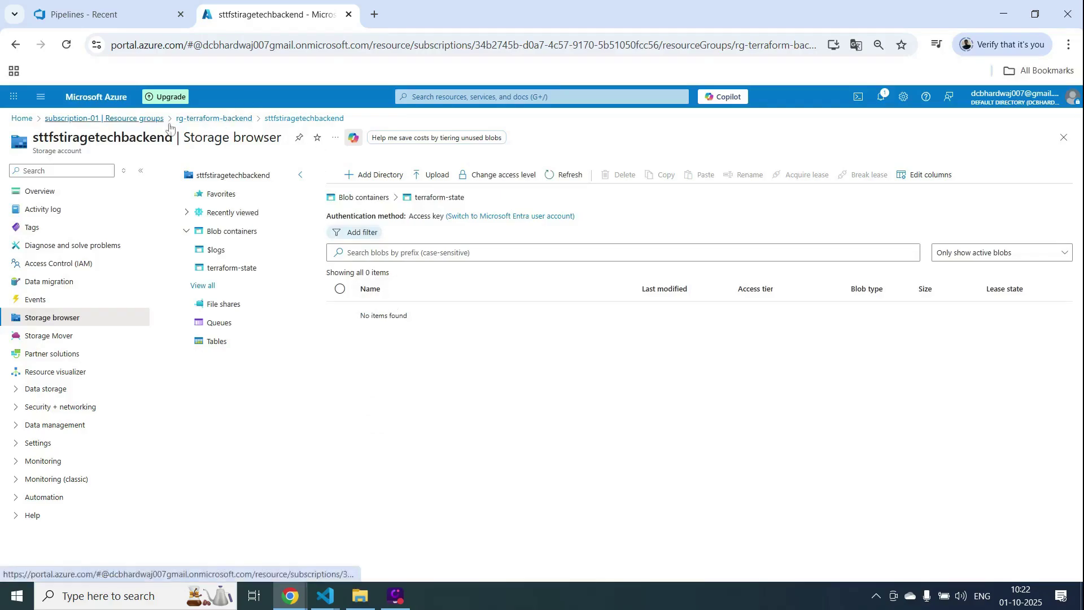
# View subscription-01's resource groups, return to the Azure portal home page, and switch to the Azure DevOps list of recently run pipelines.
pyautogui.click(130, 119)
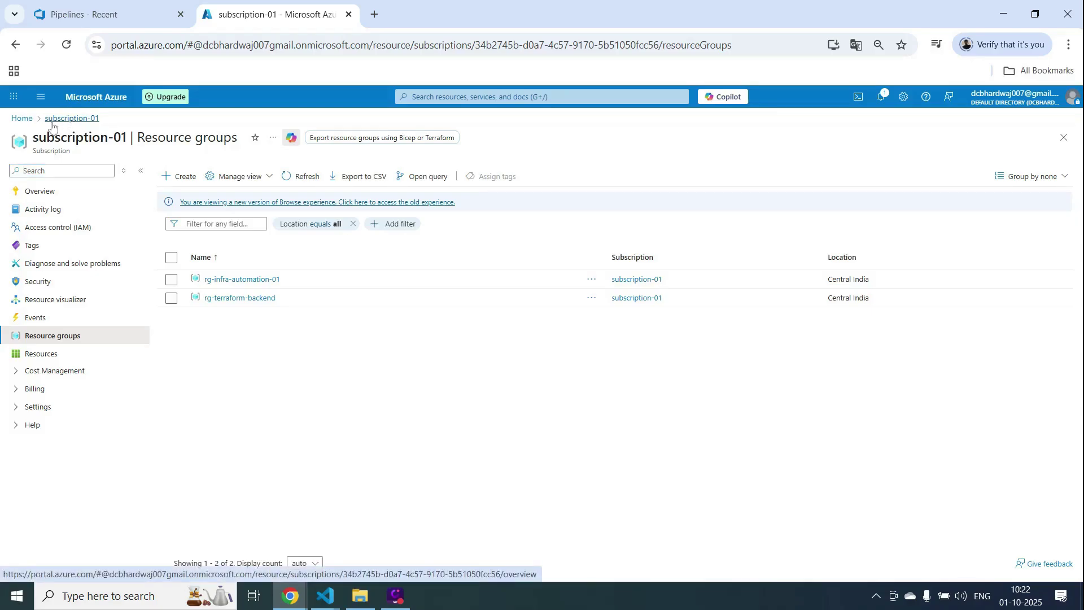
pyautogui.click(25, 121)
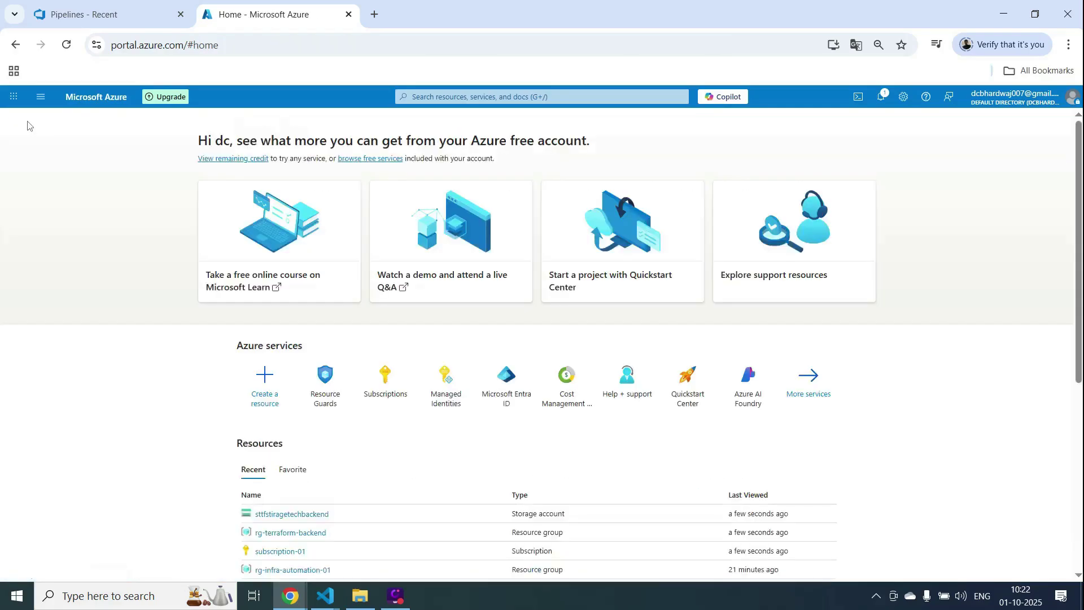
pyautogui.click(124, 21)
pyautogui.moveTo(61, 252)
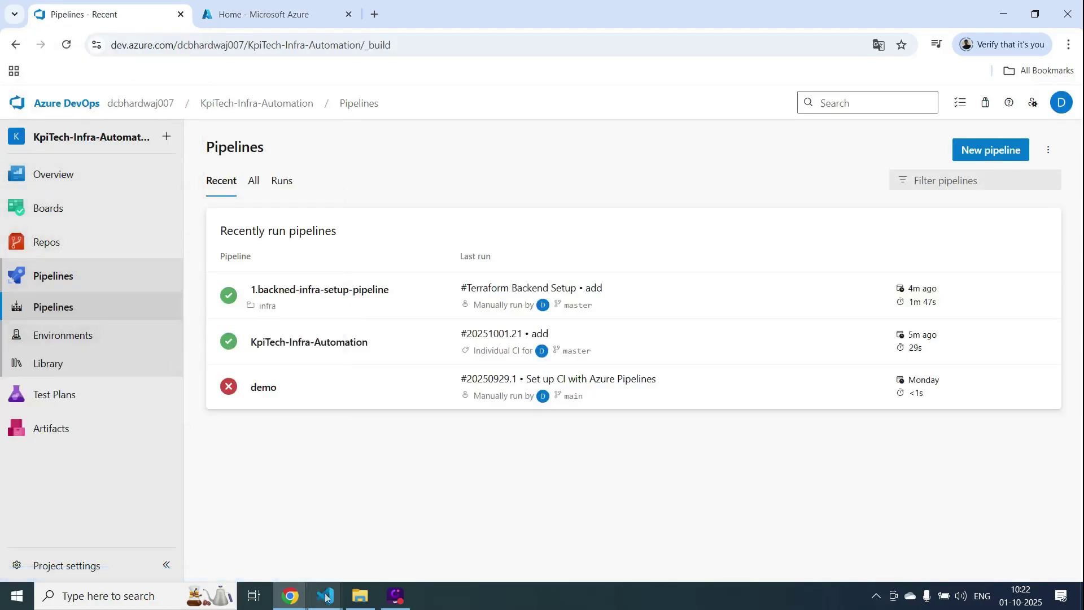
pyautogui.moveTo(326, 597)
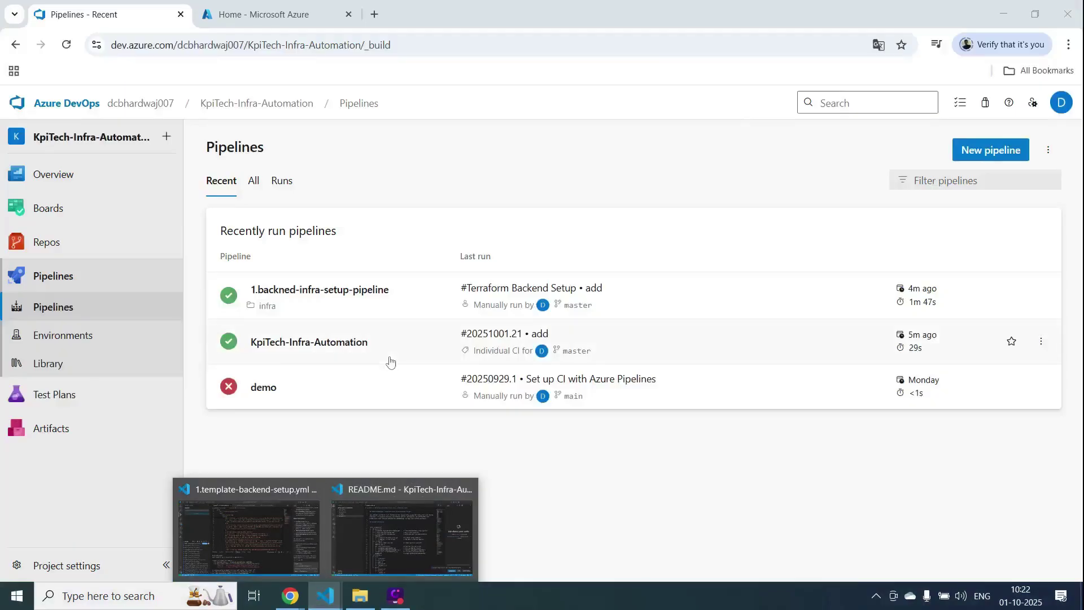